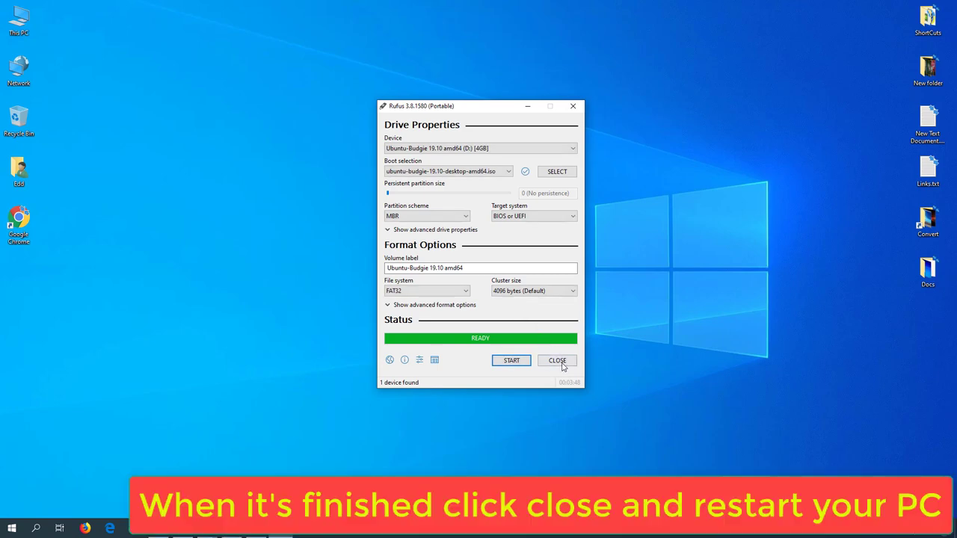
# Close Rufus and restart the PC to boot from the Ubuntu Budgie USB drive
pyautogui.click(557, 360)
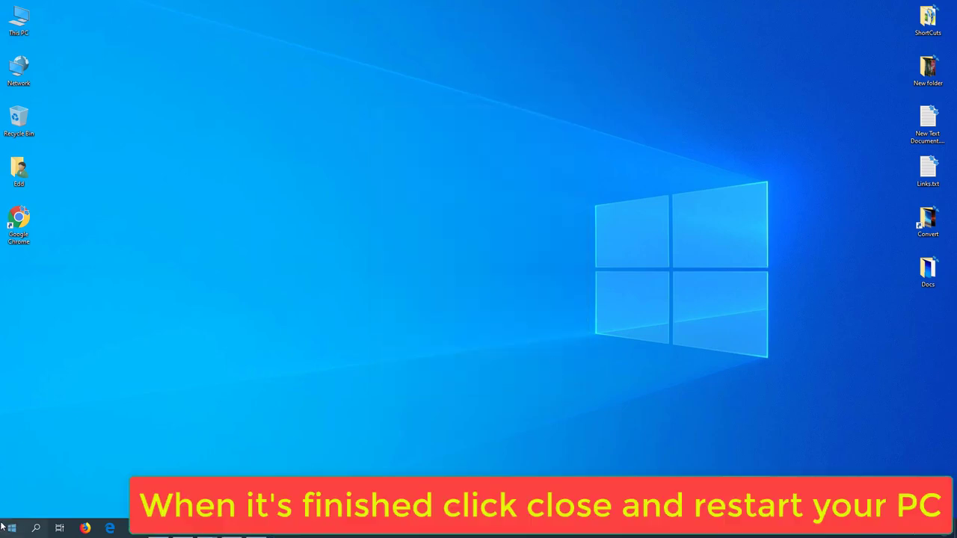
pyautogui.click(12, 528)
pyautogui.click(12, 508)
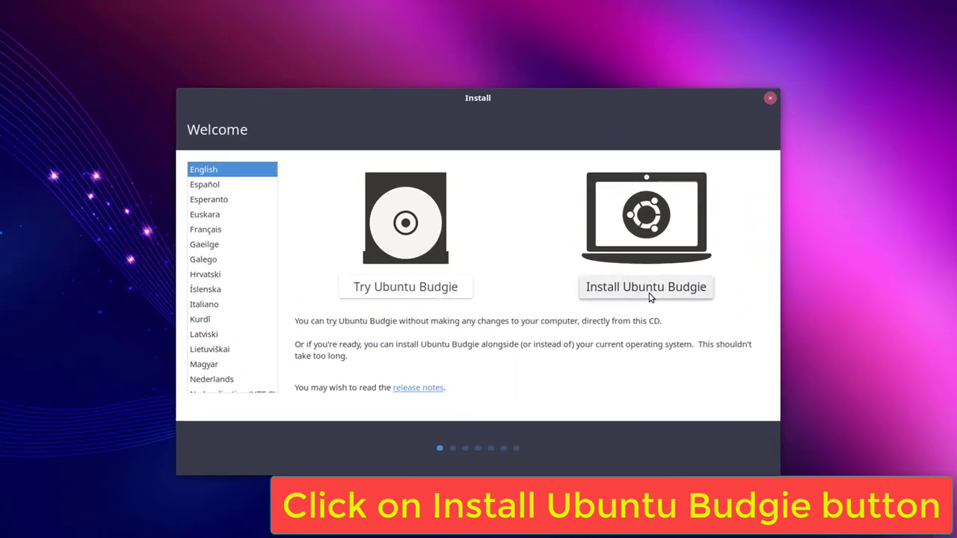
# Begin installing Ubuntu Budgie with the English (US) keyboard, normal installation, update downloads and third-party software for graphics, Wi-Fi and media enabled
pyautogui.click(648, 296)
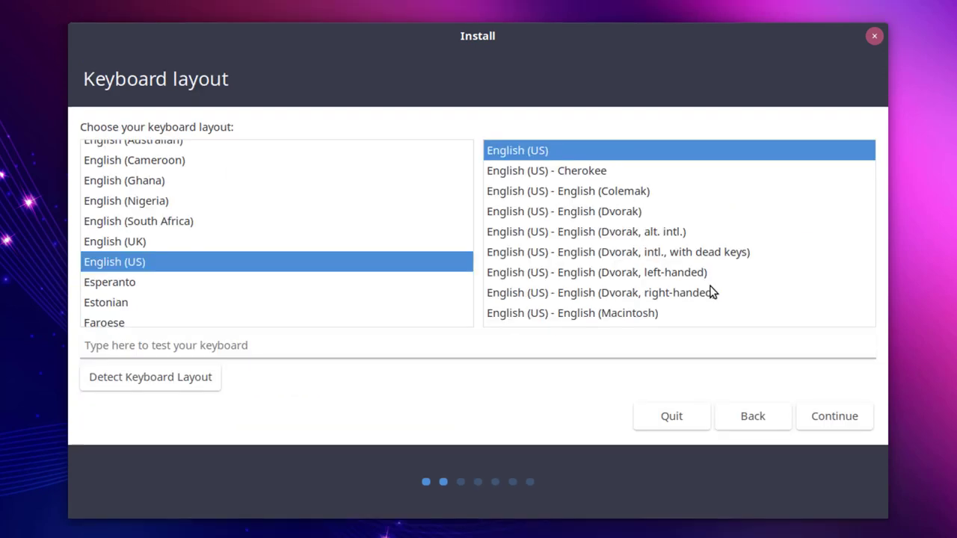
pyautogui.click(813, 417)
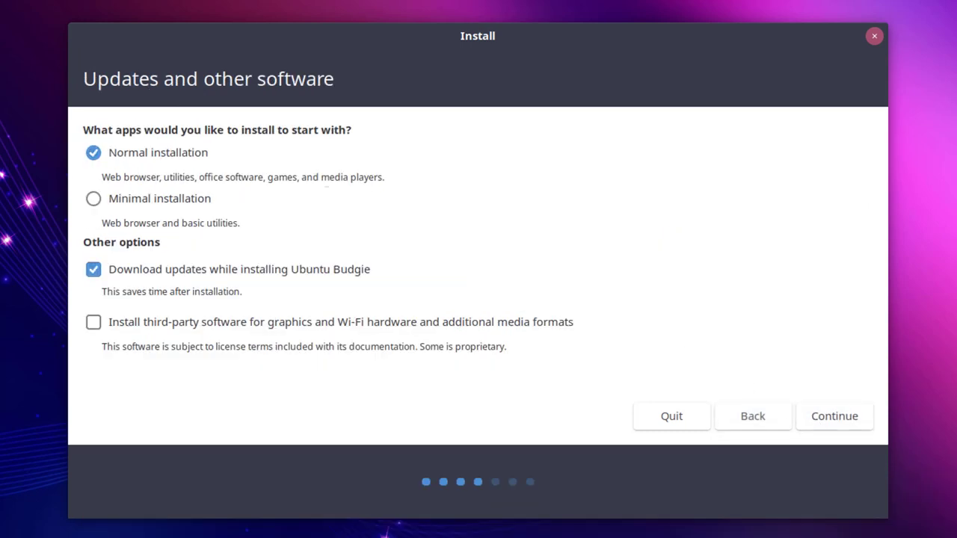
pyautogui.click(94, 322)
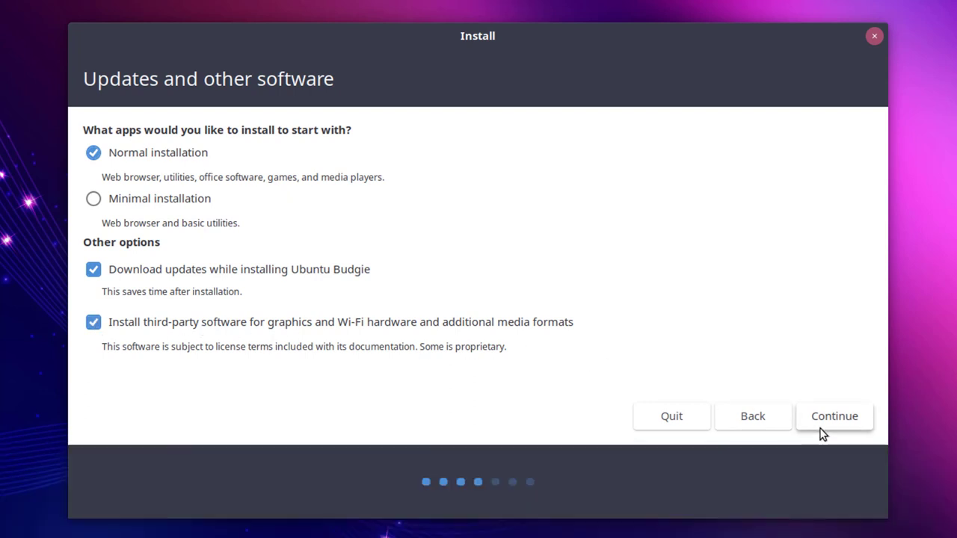
pyautogui.click(821, 431)
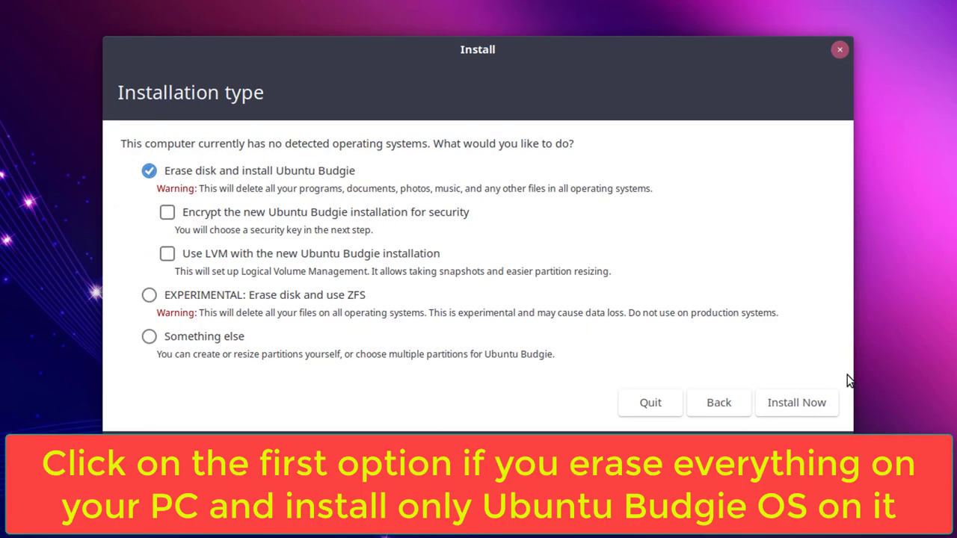
# Confirm erasing the disk to install Ubuntu Budgie, and accept Belgrade as the location
pyautogui.click(785, 411)
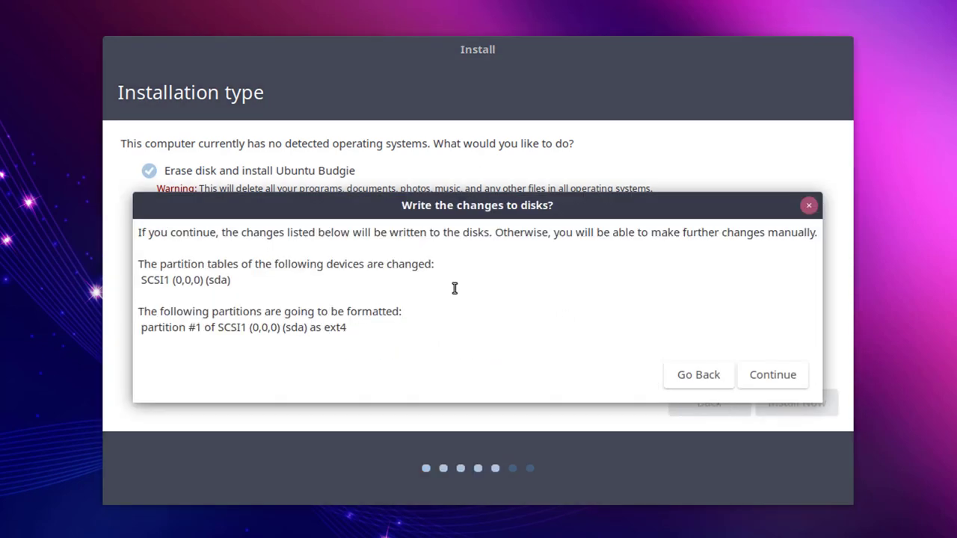
pyautogui.click(766, 377)
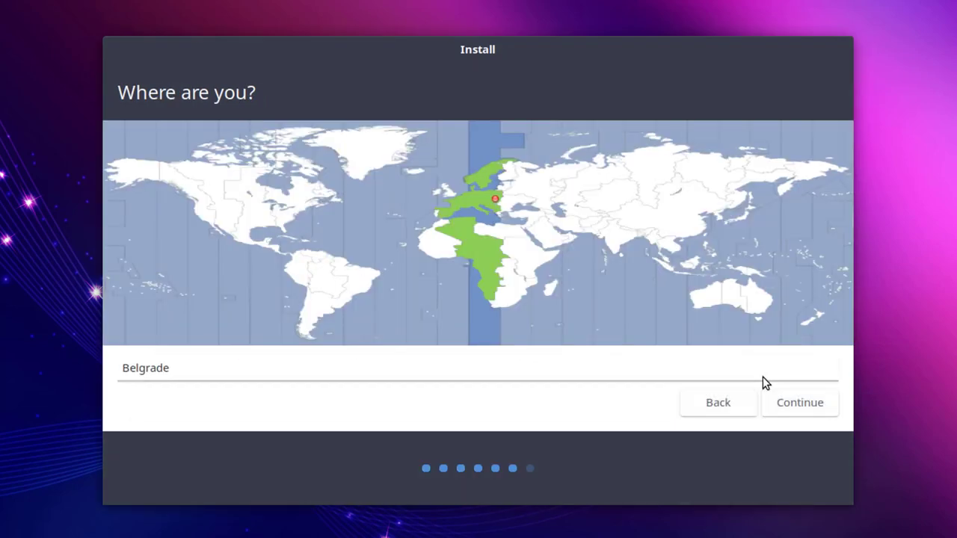
pyautogui.click(411, 368)
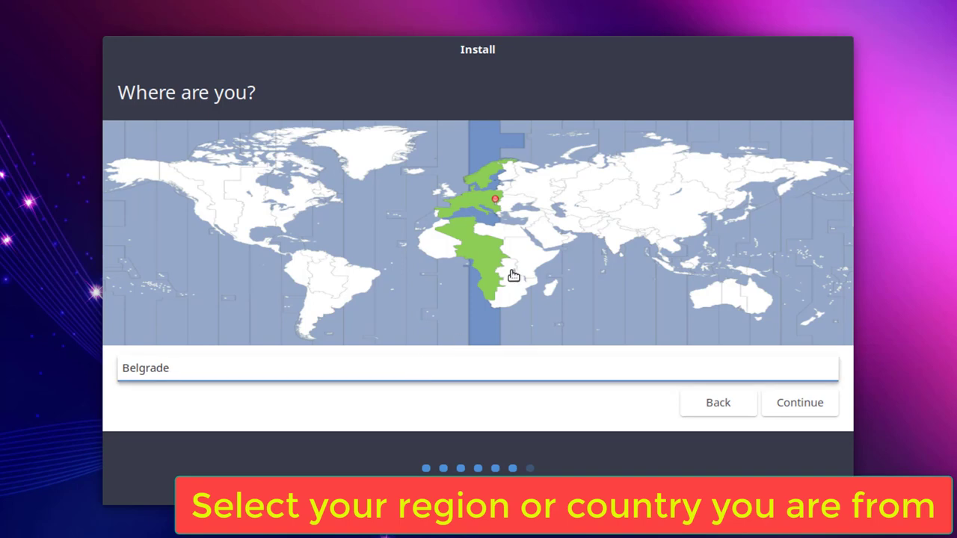
pyautogui.click(784, 402)
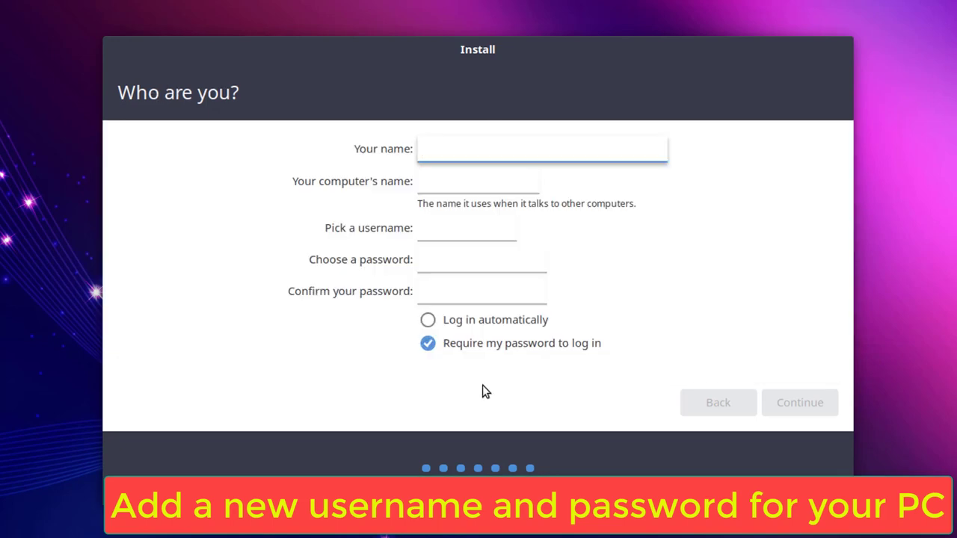
# Enter the user's name for the new account and choose to log in automatically
pyautogui.write('Edd')
pyautogui.press('Tab')
pyautogui.click(429, 321)
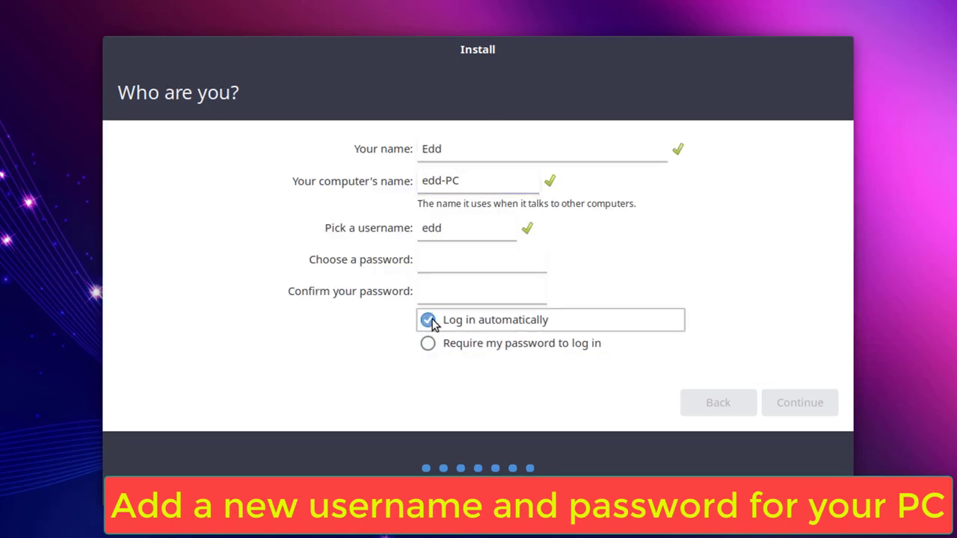
# Enter and confirm the account password, and continue with the installation
pyautogui.click(442, 267)
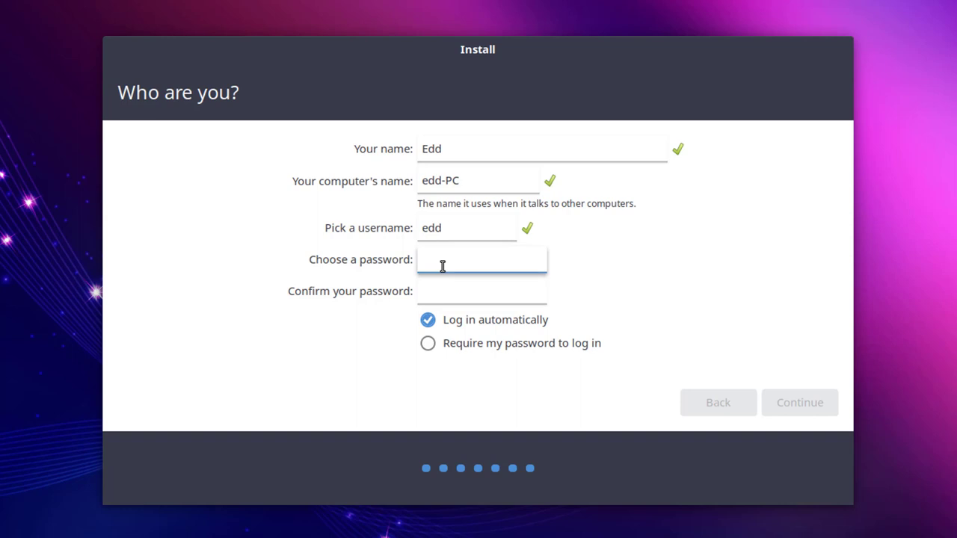
pyautogui.write('******')
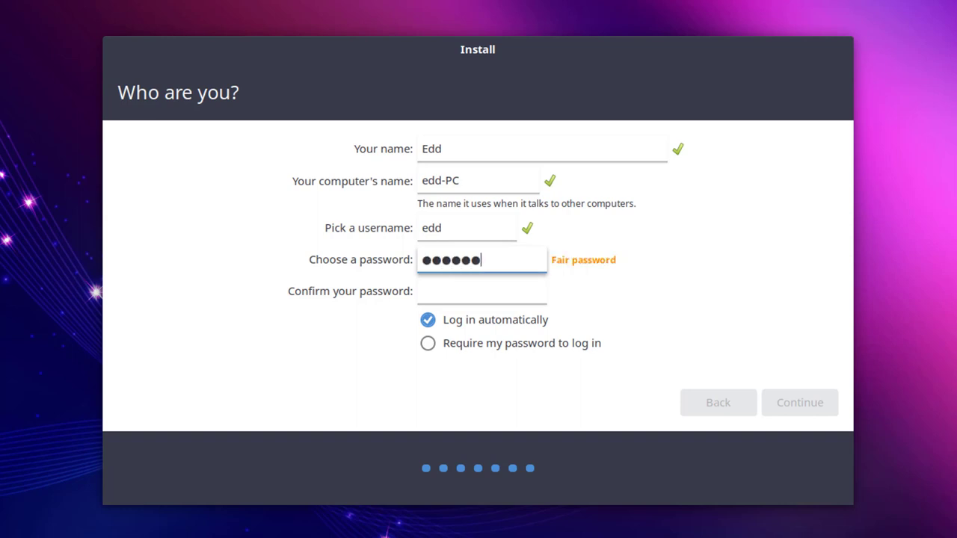
pyautogui.click(431, 297)
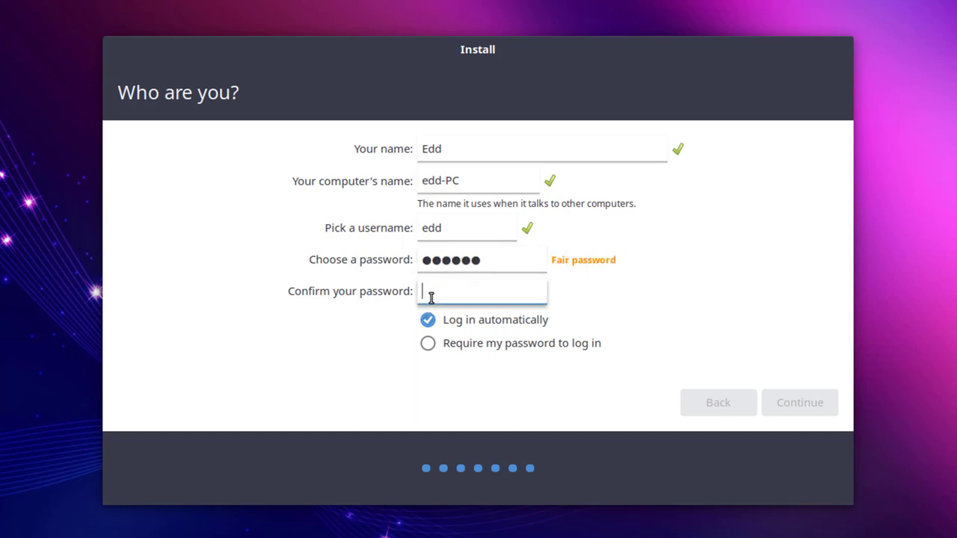
pyautogui.write('******')
pyautogui.click(786, 415)
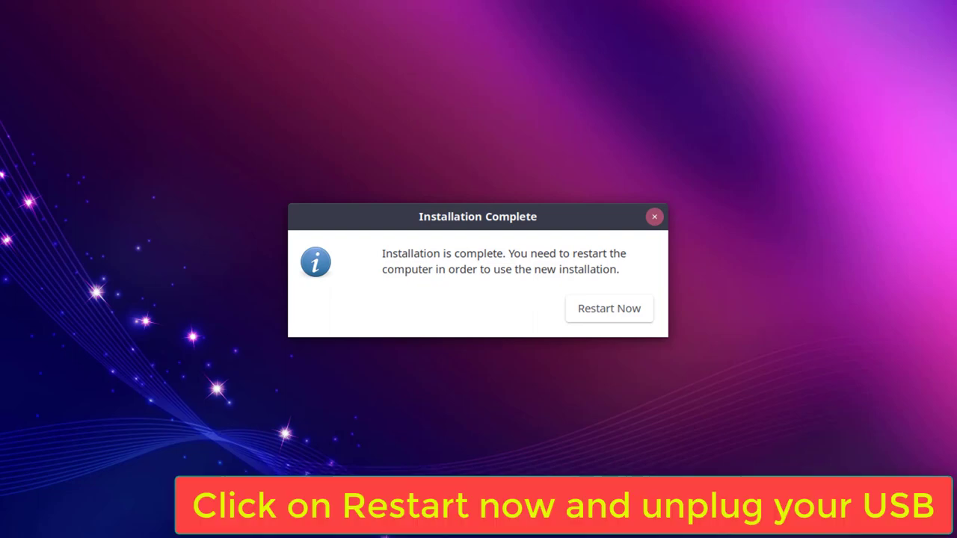
# Restart the computer into the new installation, confirming that the installation medium is removed
pyautogui.click(608, 316)
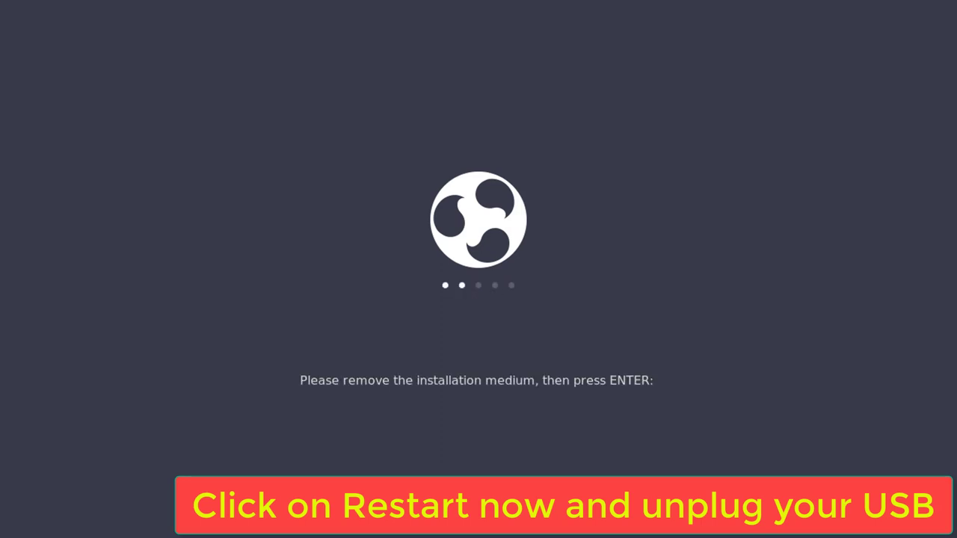
pyautogui.press('Return')
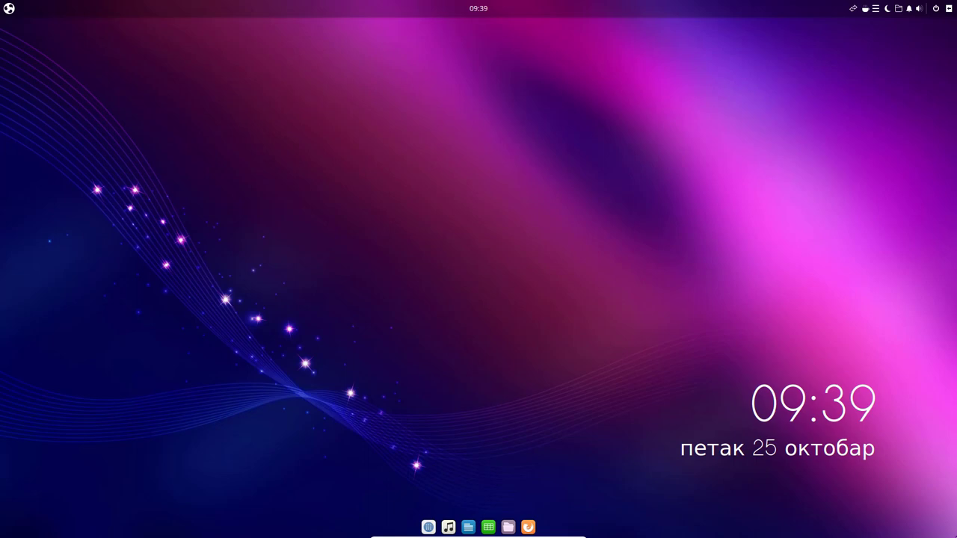
# Look through the Desktop, Fonts, Raven, Windows and Autostart sections of the Budgie desktop settings, and close them
pyautogui.rightClick(412, 268)
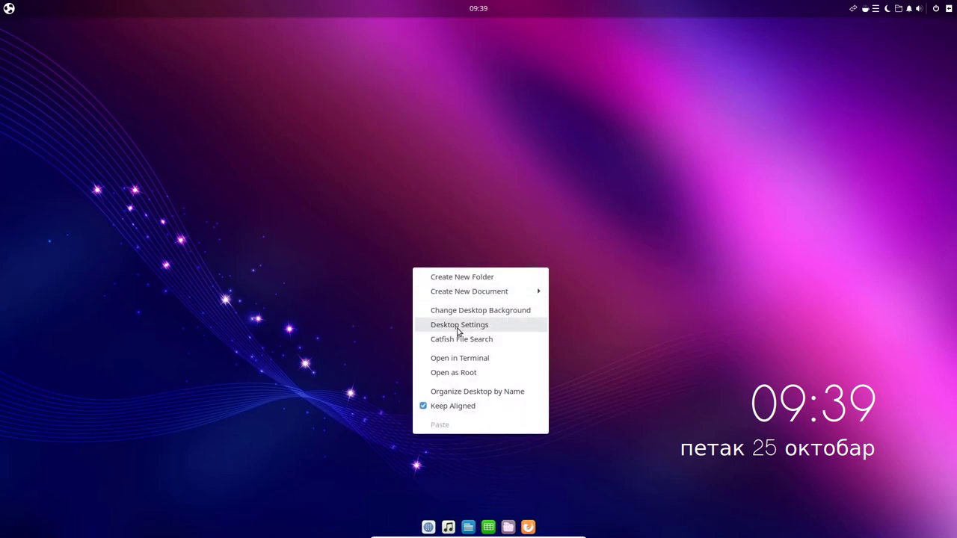
pyautogui.click(458, 329)
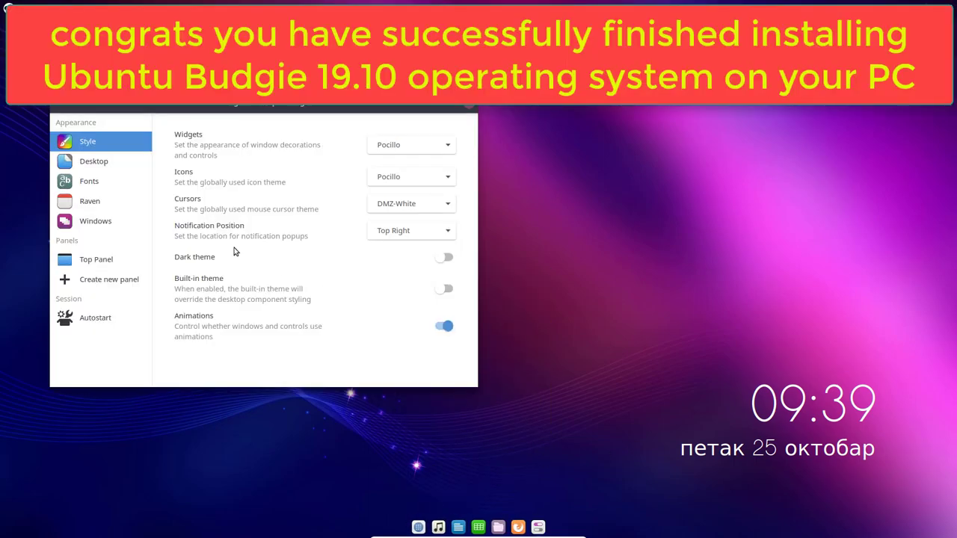
pyautogui.click(103, 161)
pyautogui.click(101, 181)
pyautogui.click(97, 201)
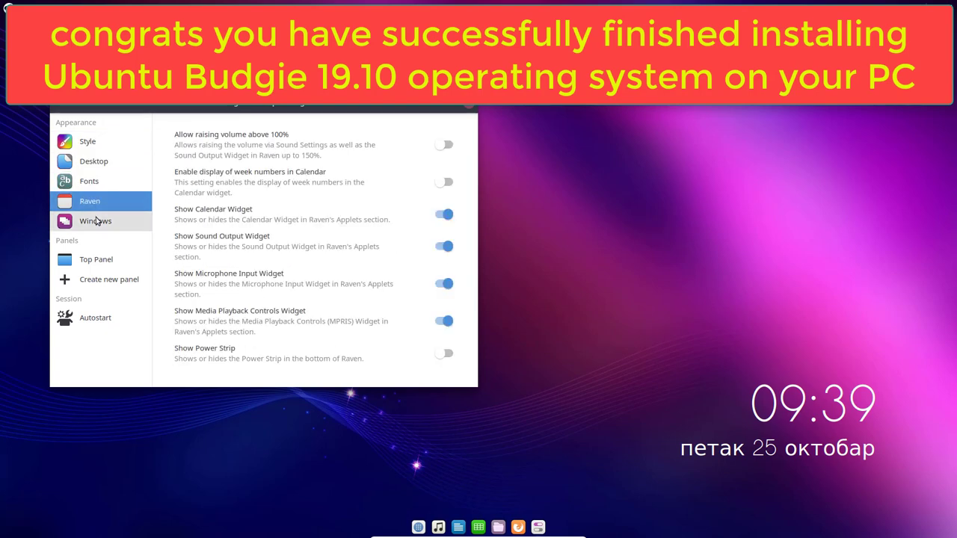
pyautogui.click(95, 221)
pyautogui.click(91, 318)
pyautogui.click(470, 106)
# Open the desktop background settings and apply the starry night sky picture with the tree silhouette
pyautogui.rightClick(560, 249)
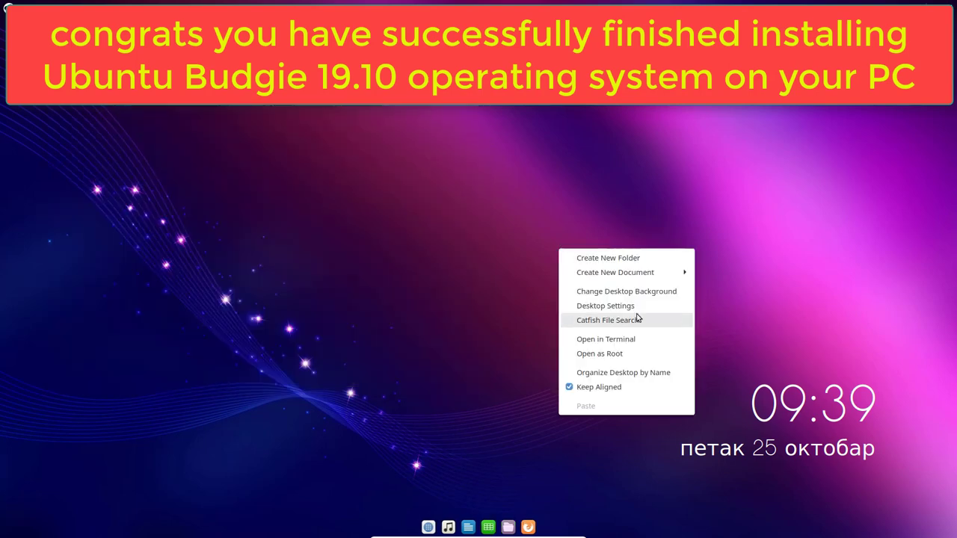
pyautogui.click(632, 299)
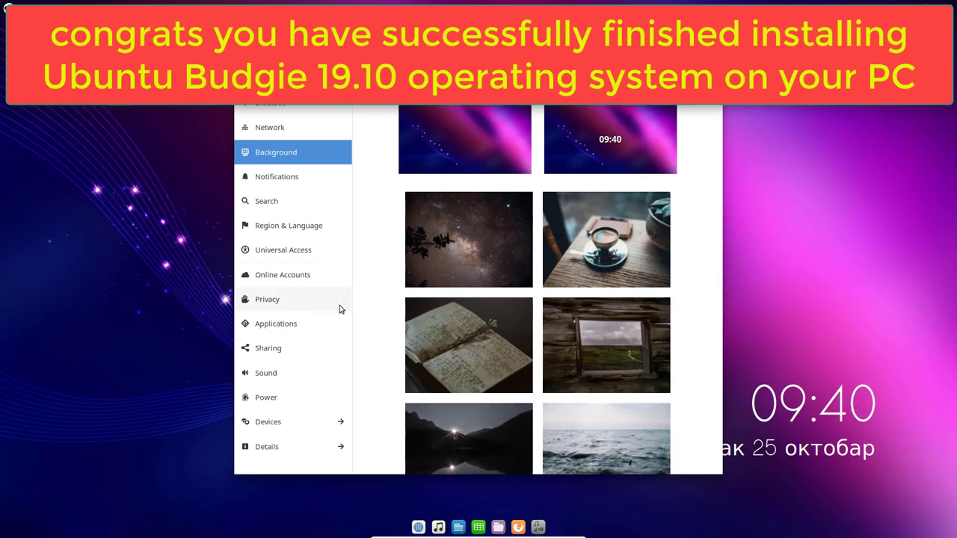
pyautogui.scroll(-10, 479, 305)
pyautogui.scroll(10, 516, 317)
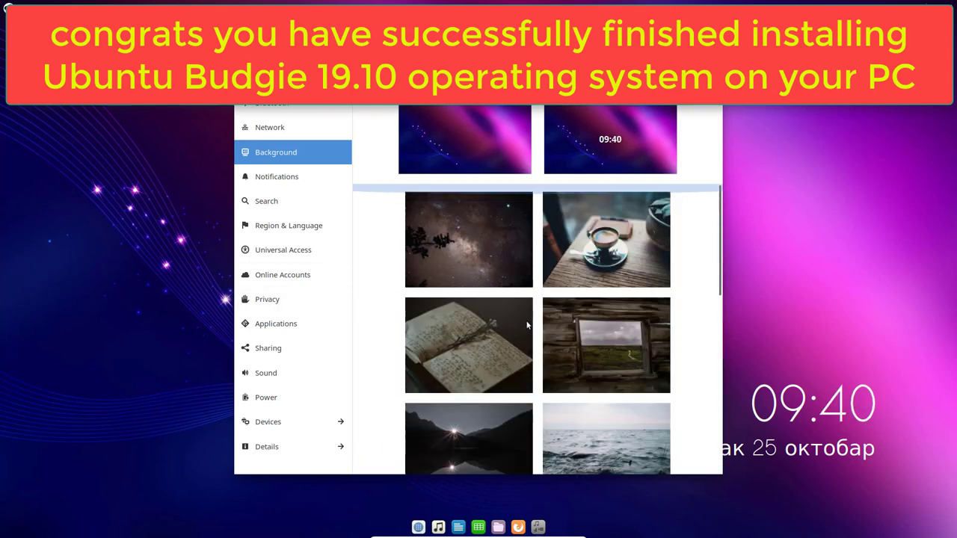
pyautogui.click(494, 252)
pyautogui.click(497, 330)
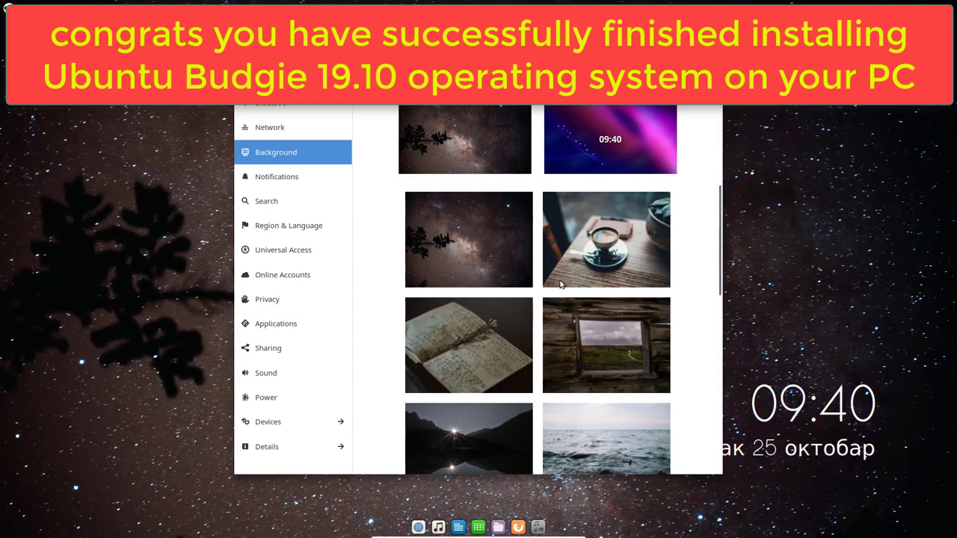
# Try the tyre-in-grass picture and the pastel seascape as desktop backgrounds
pyautogui.scroll(-2, 571, 364)
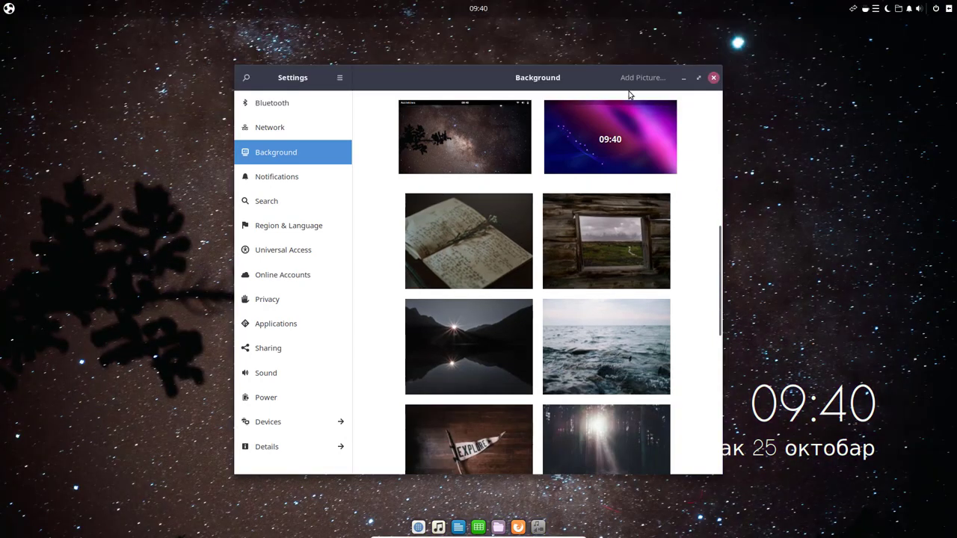
pyautogui.hotkey('alt', 'F4')
pyautogui.click(537, 527)
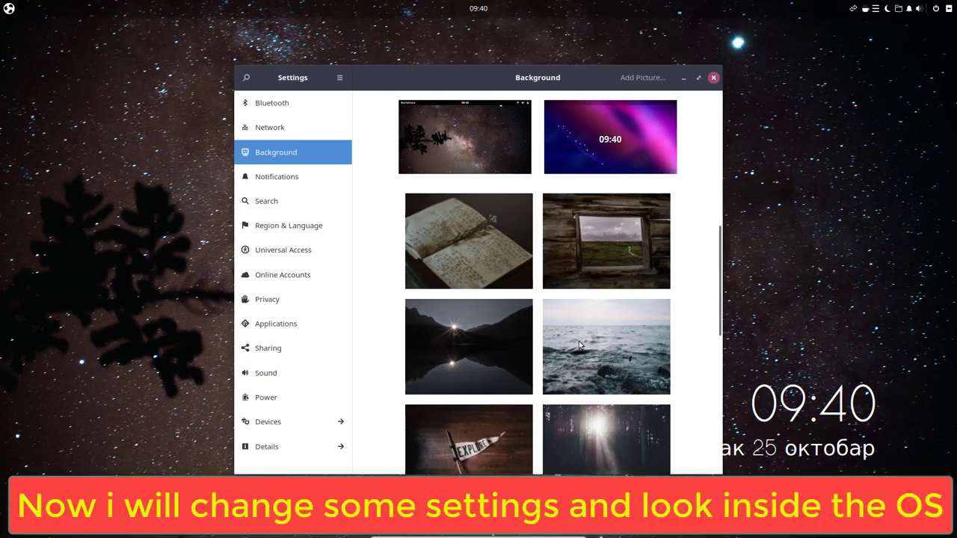
pyautogui.scroll(-5, 588, 217)
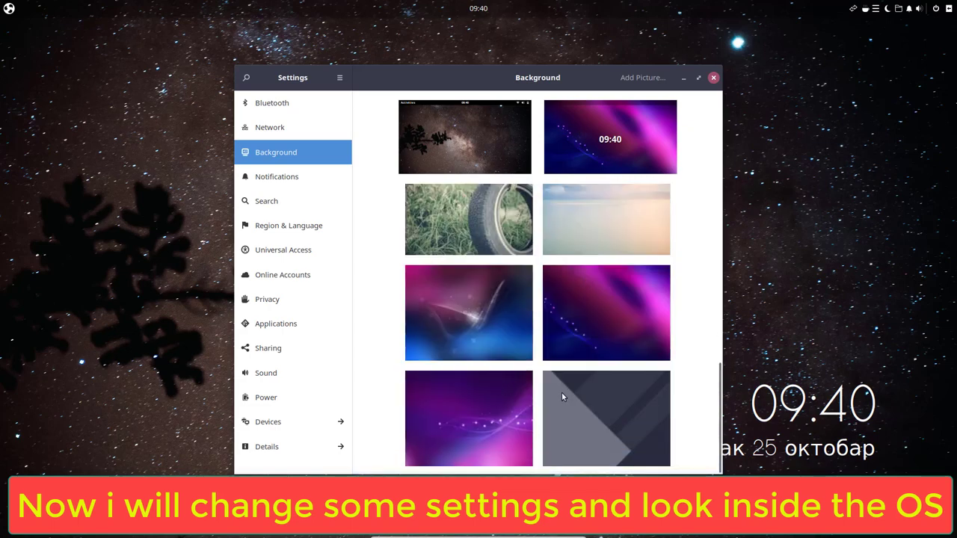
pyautogui.click(512, 234)
pyautogui.click(472, 309)
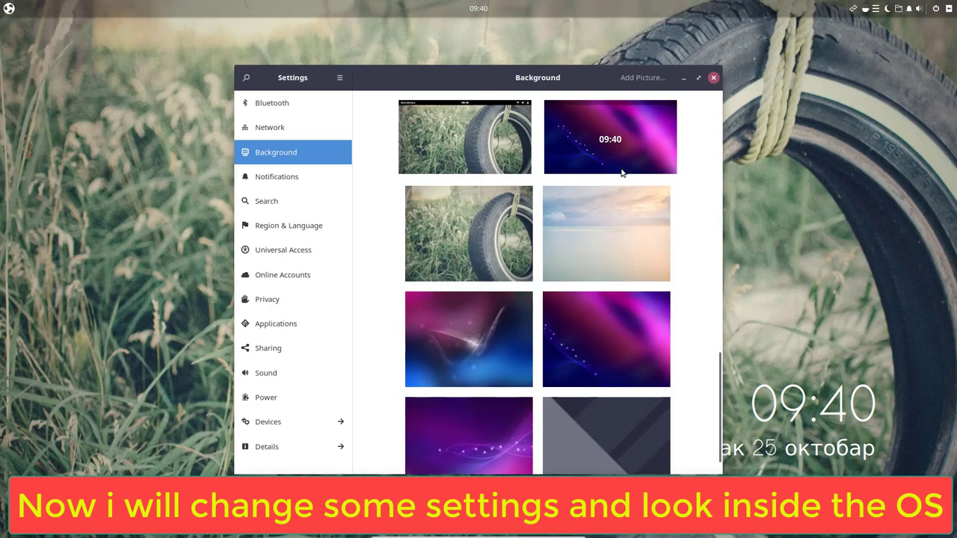
pyautogui.click(597, 221)
pyautogui.click(562, 326)
# Set the dark grey geometric picture as the desktop background
pyautogui.scroll(-3, 590, 384)
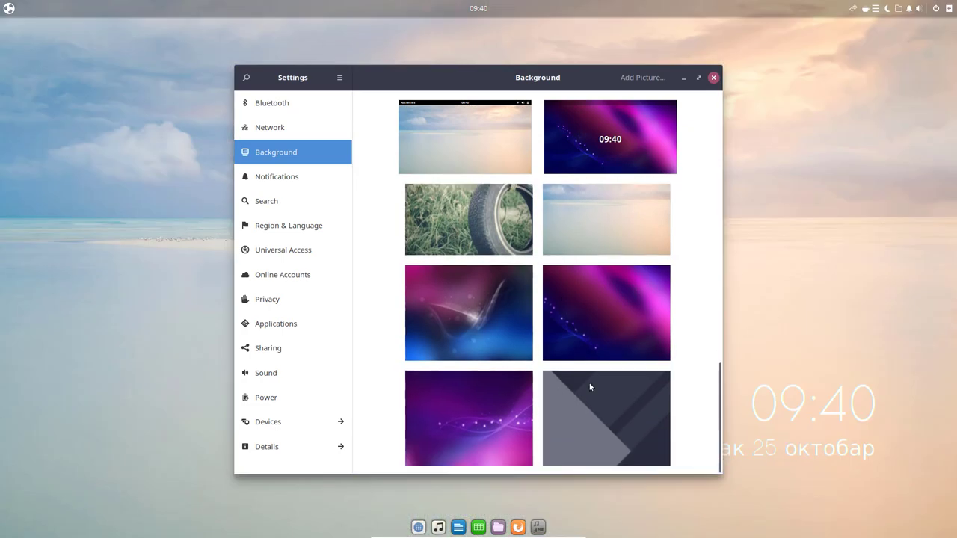
pyautogui.click(590, 384)
pyautogui.click(591, 322)
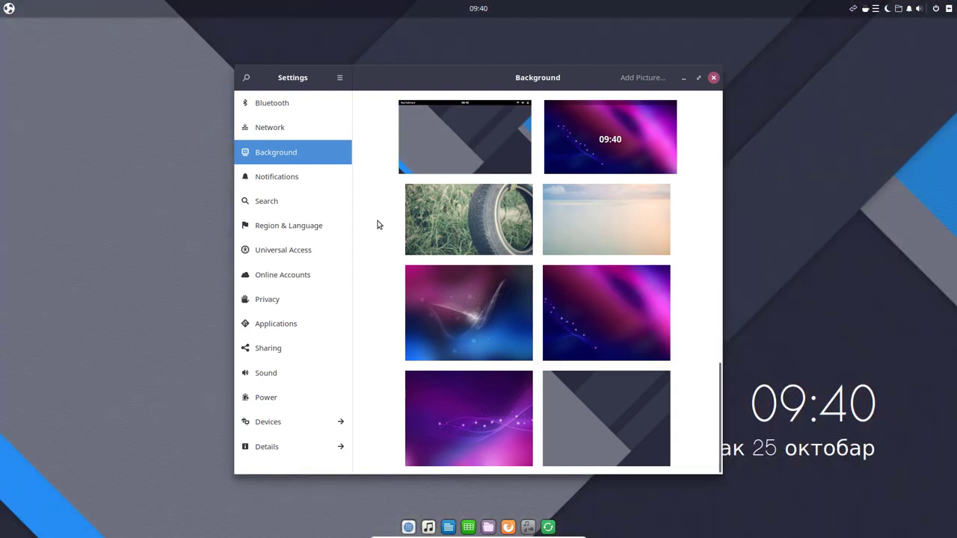
# Look through the full list of installed applications in the system settings, and close the settings
pyautogui.click(284, 323)
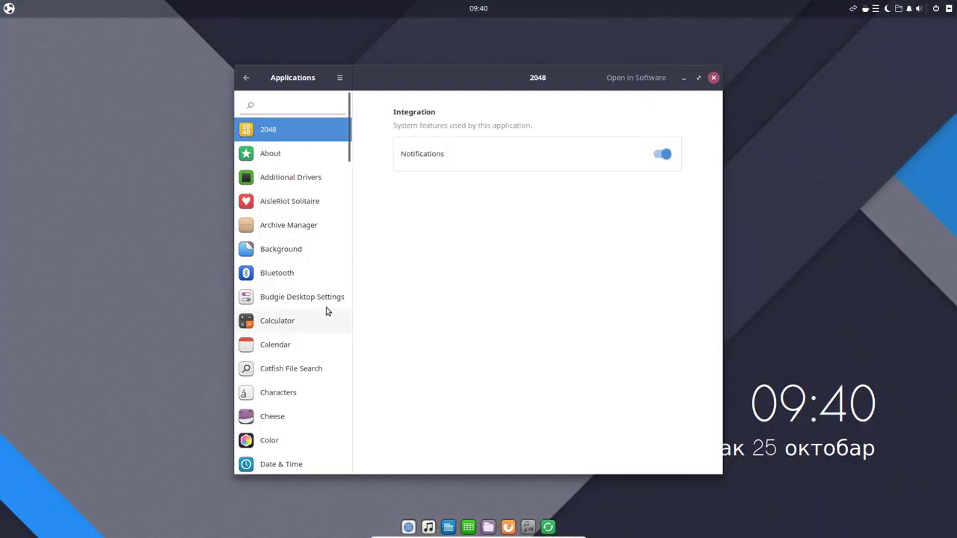
pyautogui.scroll(-8, 306, 297)
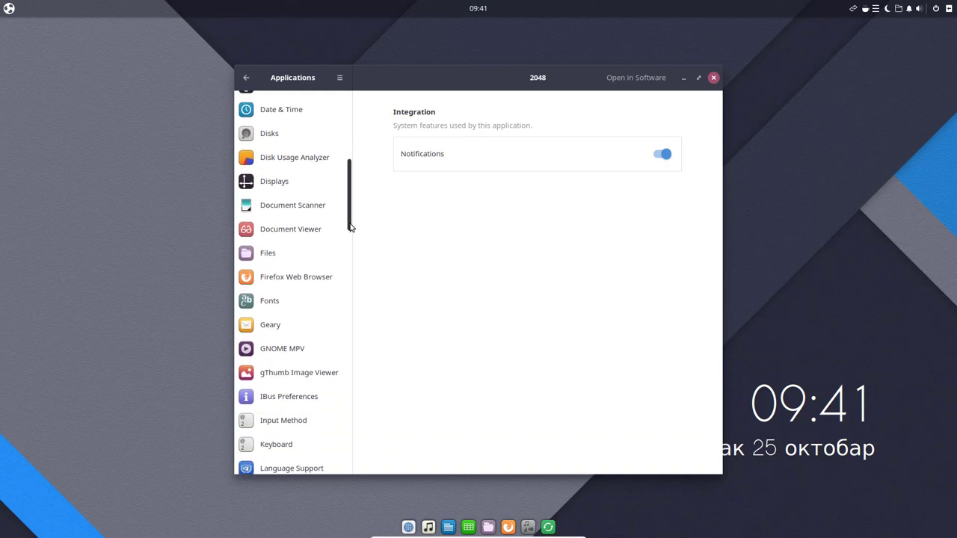
pyautogui.moveTo(349, 228); pyautogui.dragTo(359, 471)
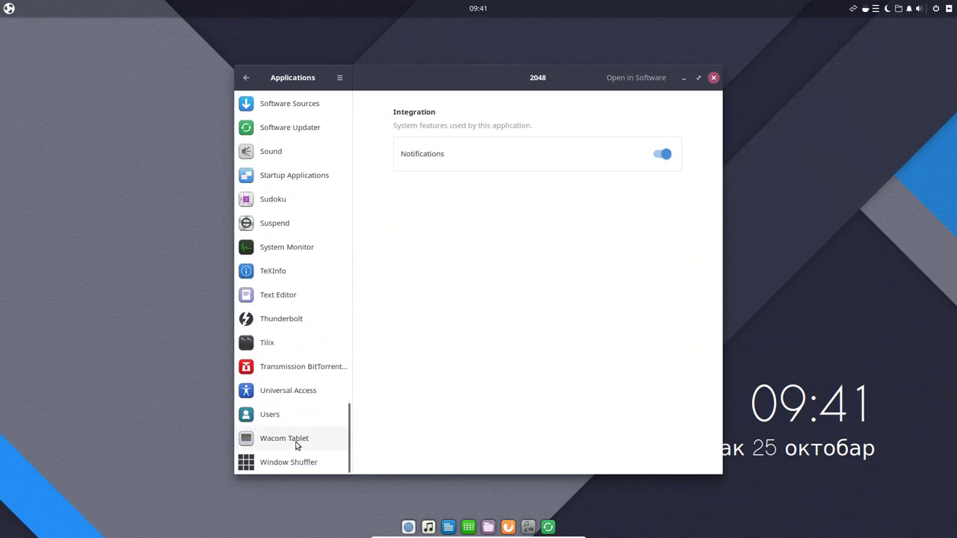
pyautogui.click(713, 79)
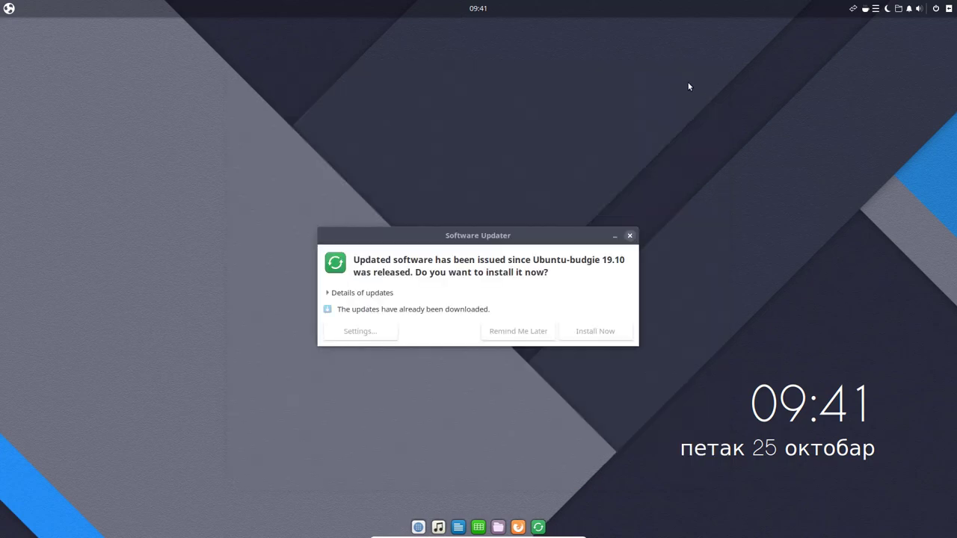
# Expand the details of the available updates in Software Updater and start installing them
pyautogui.click(331, 295)
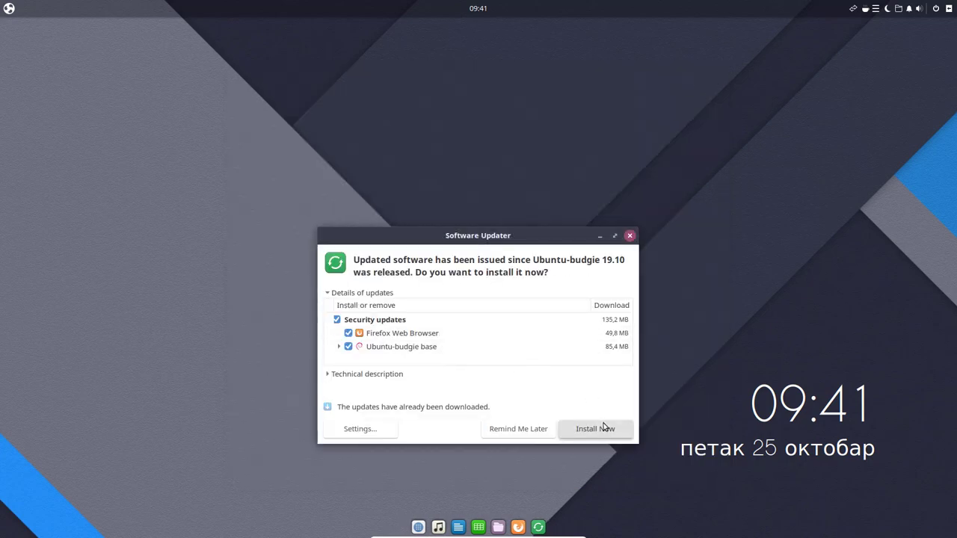
pyautogui.click(597, 421)
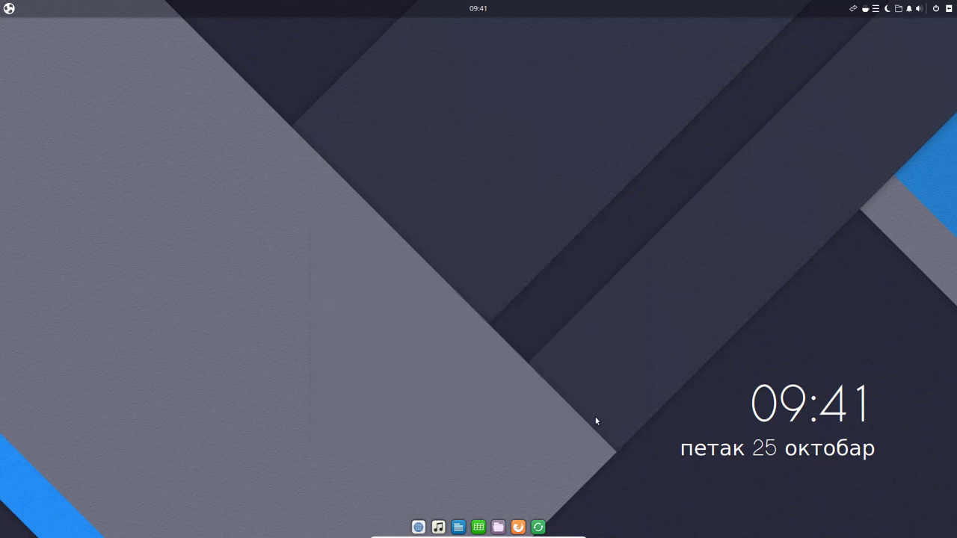
# Check the Caffeine, QuickNote and Night Light applets on the top panel
pyautogui.click(864, 10)
pyautogui.click(865, 11)
pyautogui.click(877, 10)
pyautogui.click(889, 10)
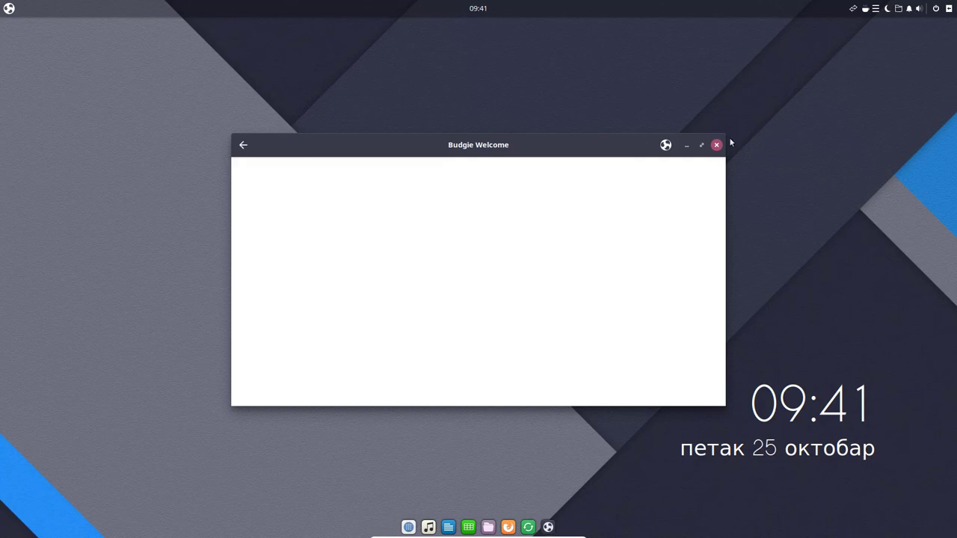
# Try to install Google Chrome from the Browser Ballot in Budgie Welcome, accepting its third-party repository
pyautogui.click(376, 224)
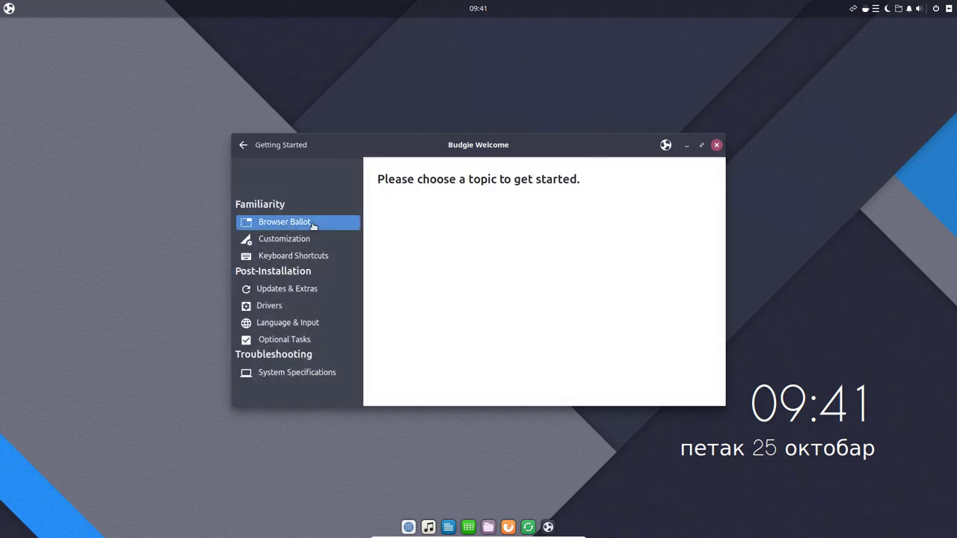
pyautogui.scroll(-5, 389, 278)
pyautogui.scroll(4, 390, 281)
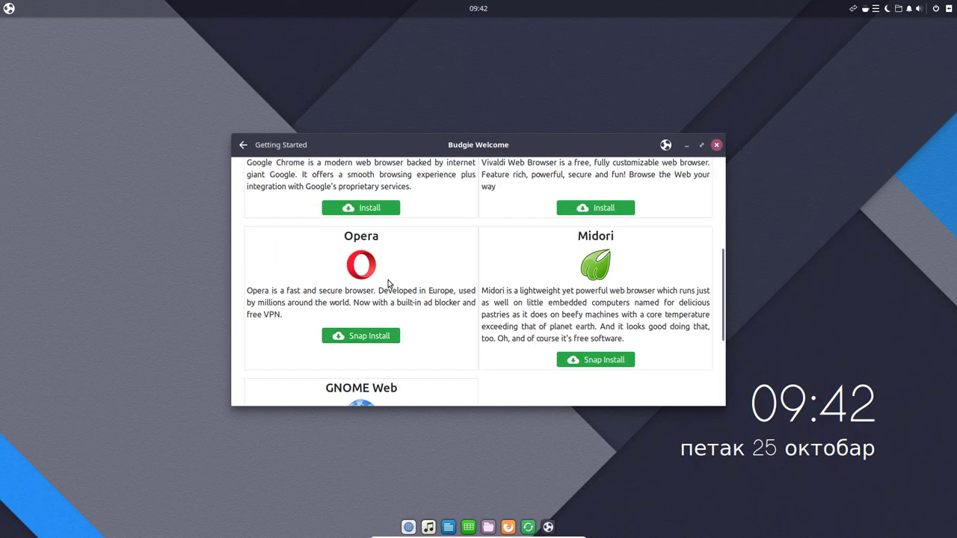
pyautogui.click(369, 385)
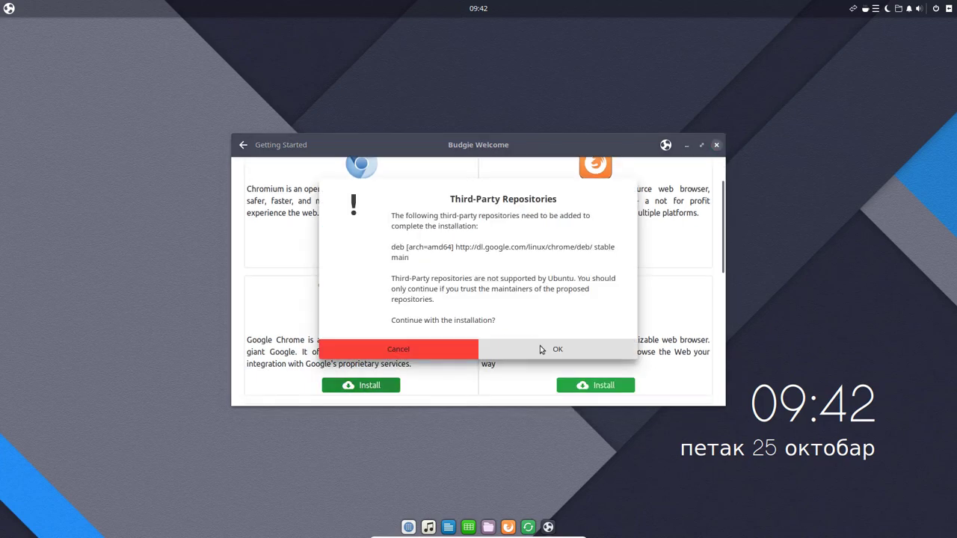
pyautogui.click(490, 348)
pyautogui.scroll(-5, 485, 332)
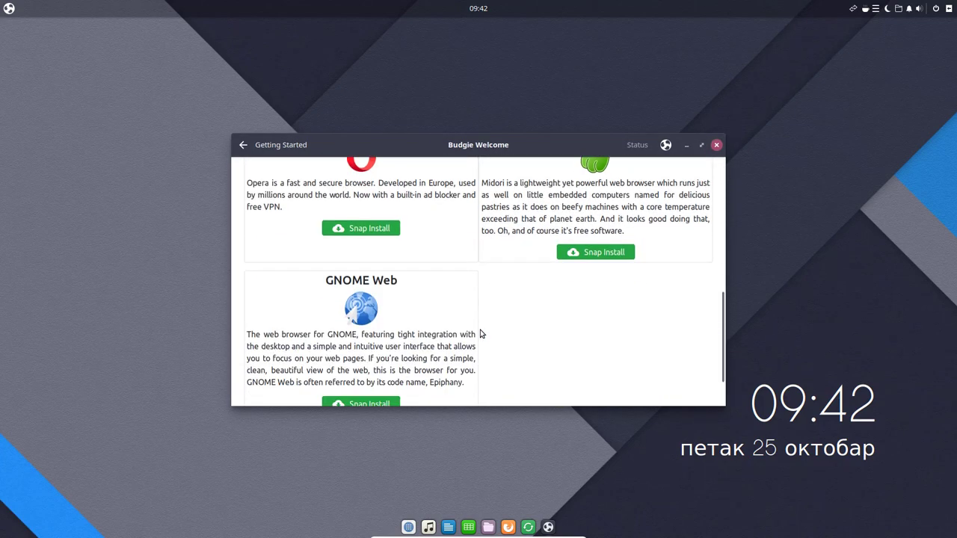
# Open Budgie Desktop Settings from the Customization topic of Budgie Welcome and view its Desktop and Style sections
pyautogui.click(243, 146)
pyautogui.click(280, 237)
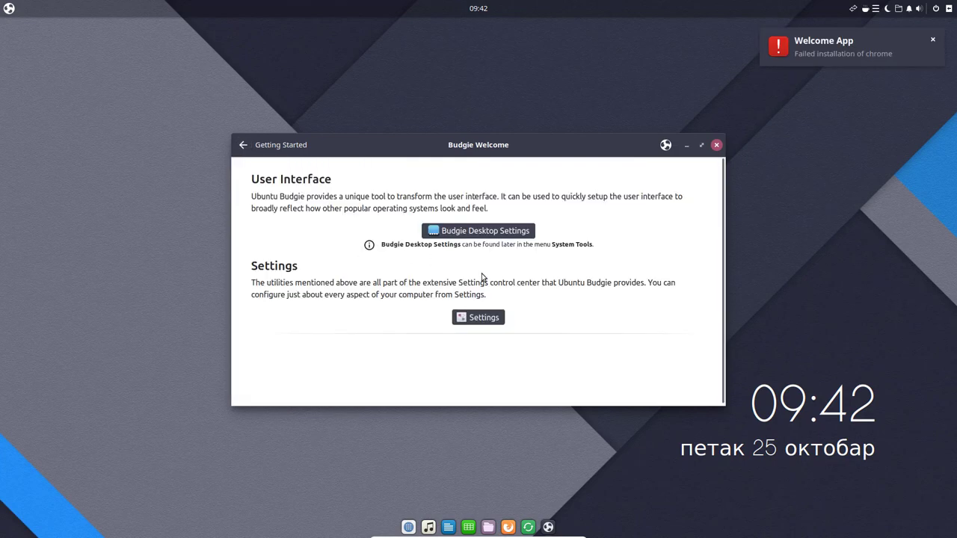
pyautogui.click(478, 236)
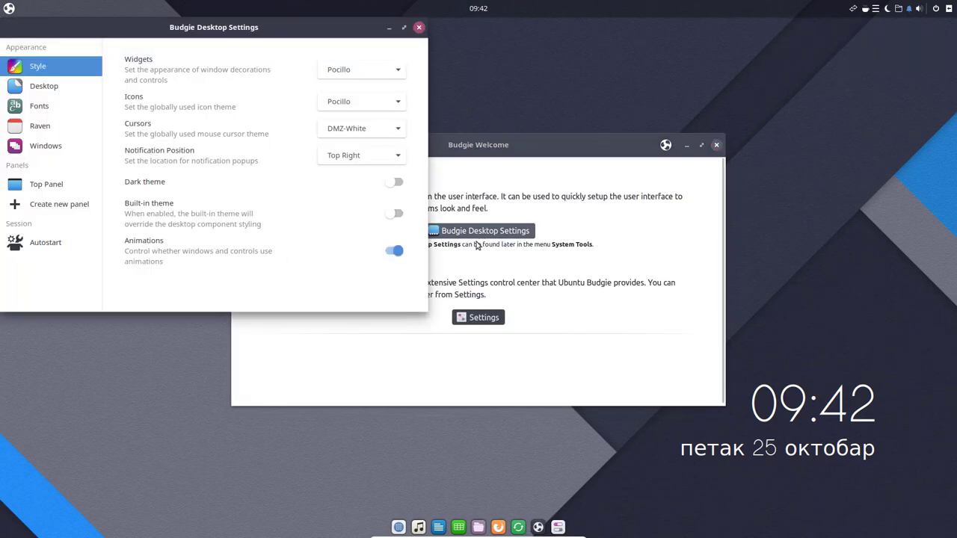
pyautogui.click(64, 91)
pyautogui.click(57, 74)
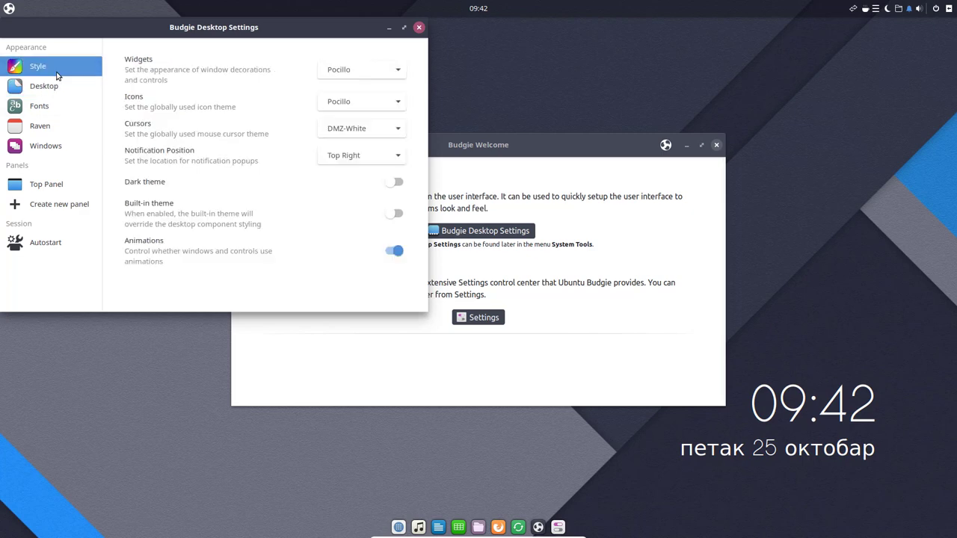
# Set the widget theme to Default and the icon theme to Moka
pyautogui.click(363, 69)
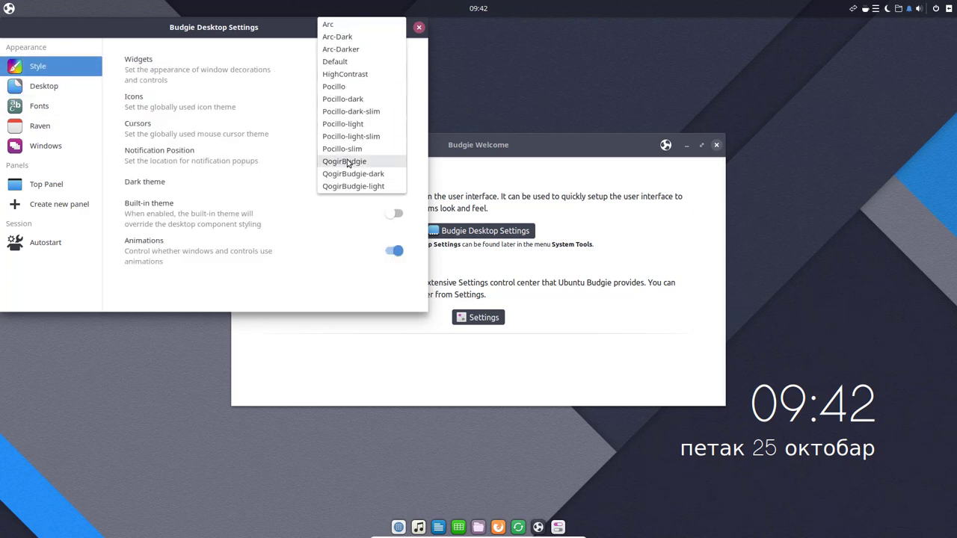
pyautogui.press('Escape')
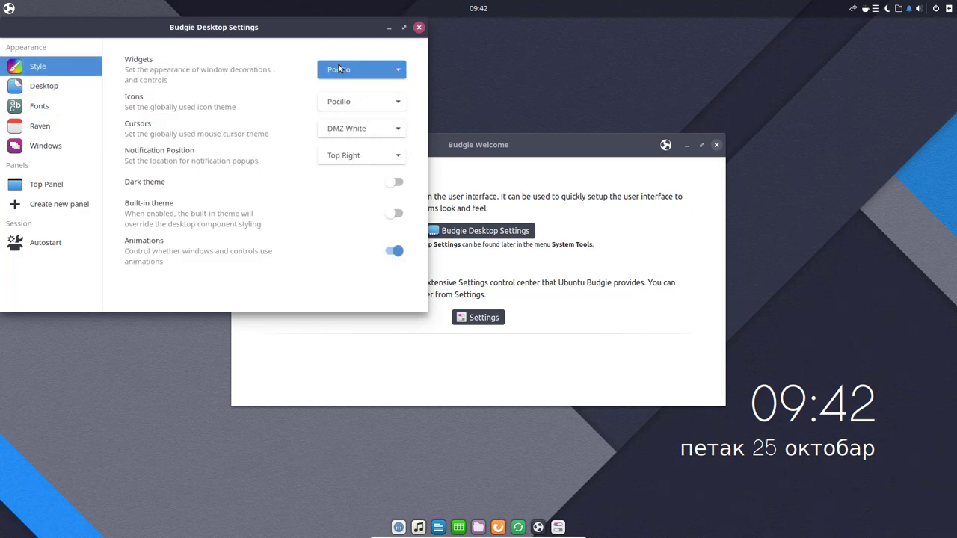
pyautogui.click(341, 105)
pyautogui.click(338, 89)
# Set the cursor theme to DMZ-Black and enable both the dark theme and the built-in theme
pyautogui.click(344, 130)
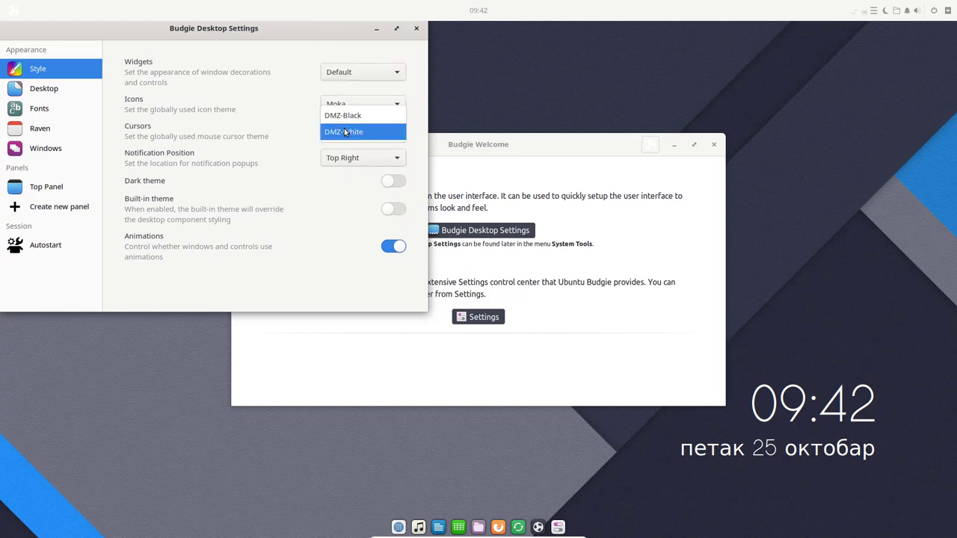
pyautogui.click(342, 115)
pyautogui.click(344, 157)
pyautogui.click(342, 156)
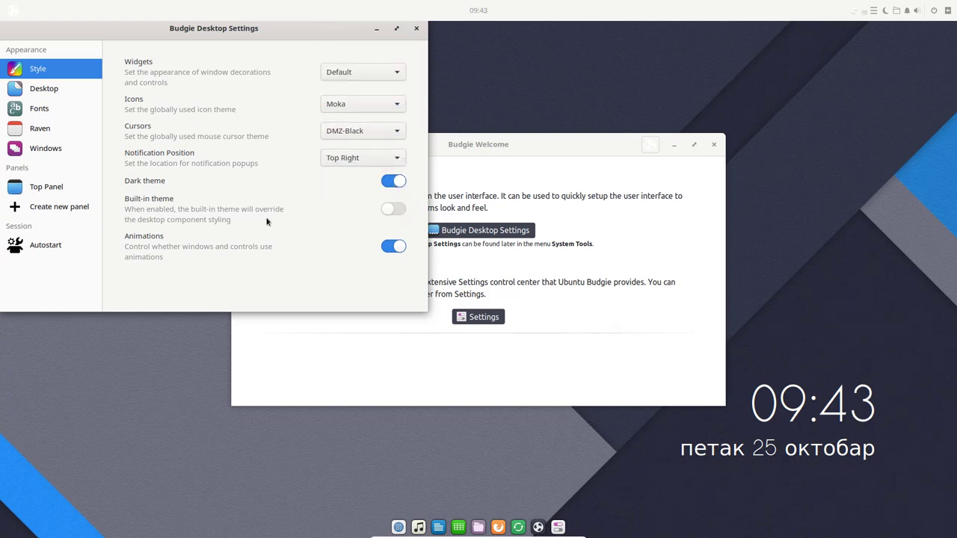
pyautogui.click(394, 212)
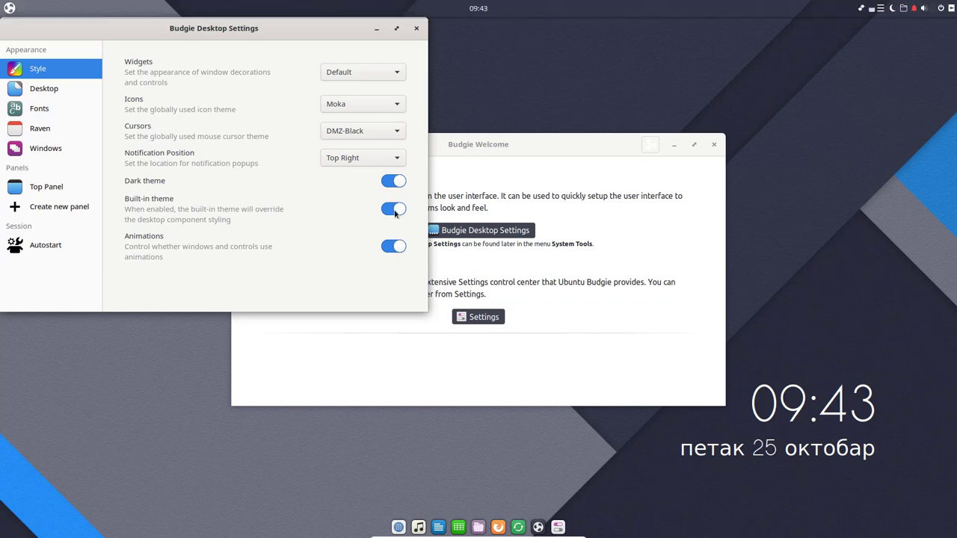
# Look through the Fonts, Raven, Windows and Top Panel sections, including the panel's applets and settings, and close Budgie Desktop Settings
pyautogui.click(41, 109)
pyautogui.click(39, 129)
pyautogui.click(45, 148)
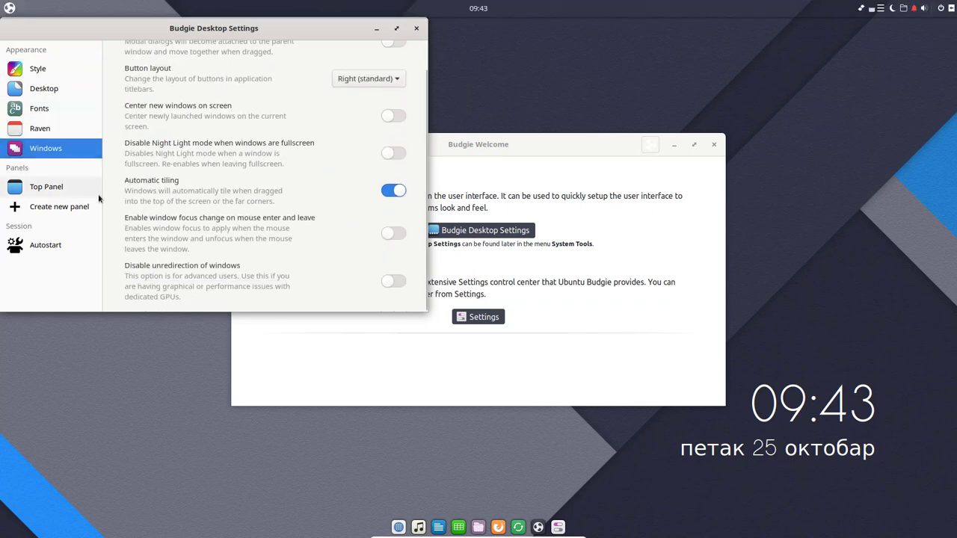
pyautogui.click(46, 187)
pyautogui.scroll(-5, 182, 188)
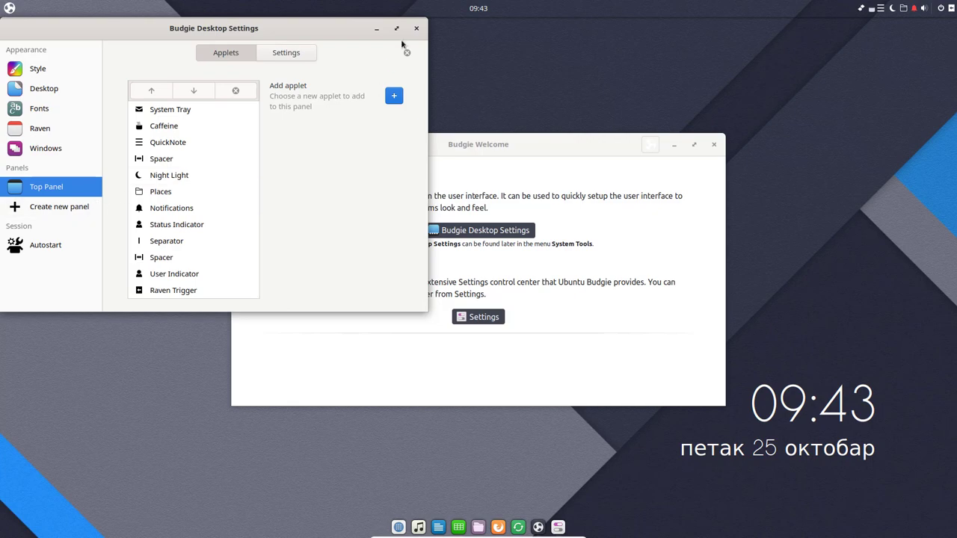
pyautogui.click(313, 54)
pyautogui.click(416, 28)
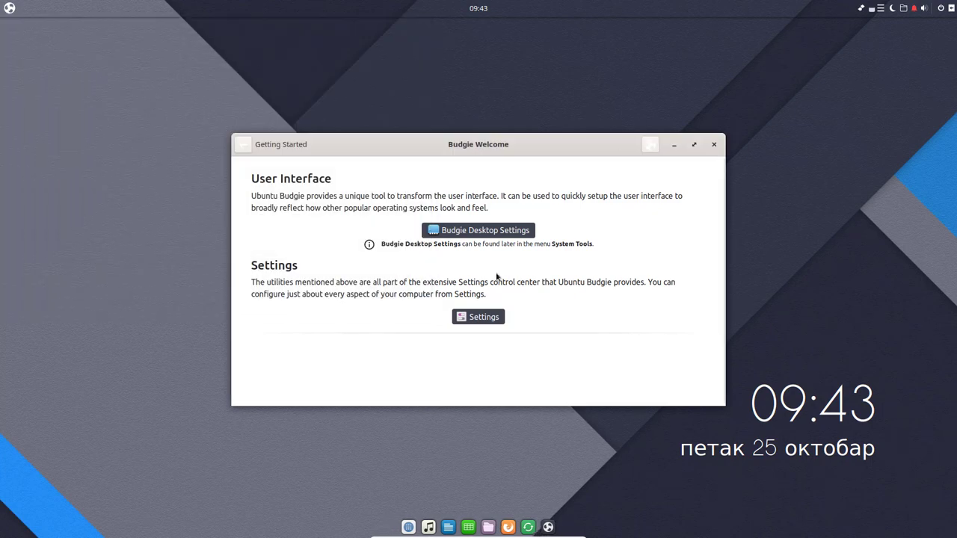
# Open the system settings from Budgie Welcome, search the applications list for "dock" and close the settings
pyautogui.click(475, 317)
pyautogui.write('do')
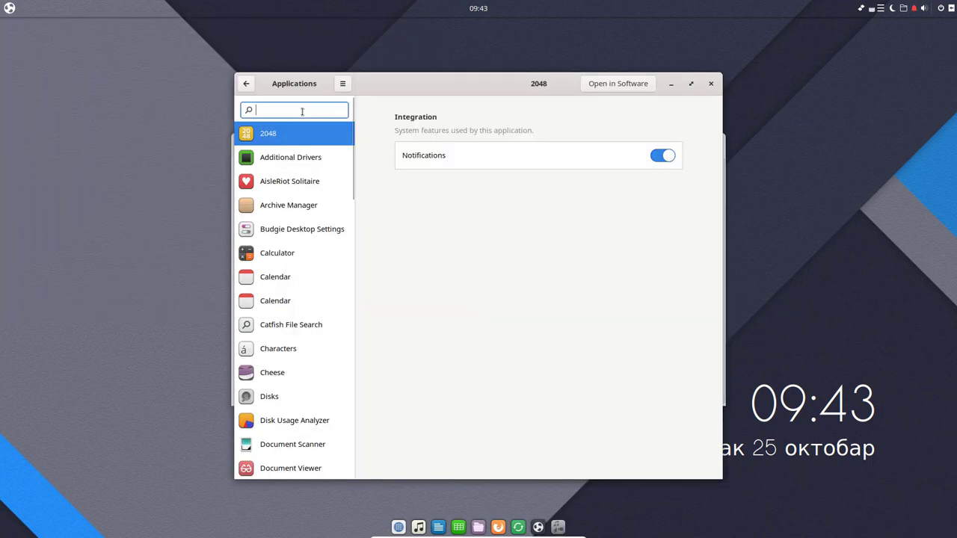
pyautogui.write('ck')
pyautogui.click(709, 84)
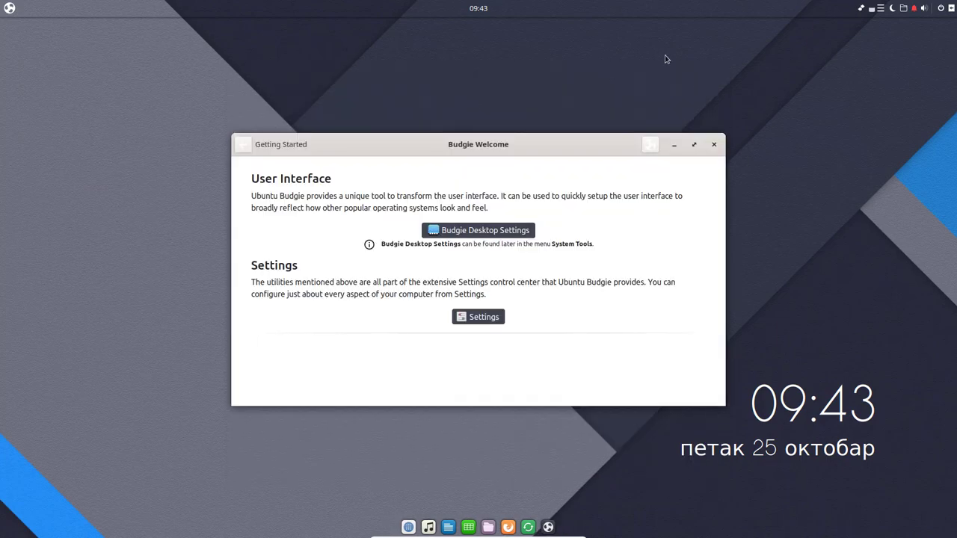
# Read the Drivers topic in Budgie Welcome through to its wireless section and return to the topic list
pyautogui.click(245, 144)
pyautogui.click(276, 307)
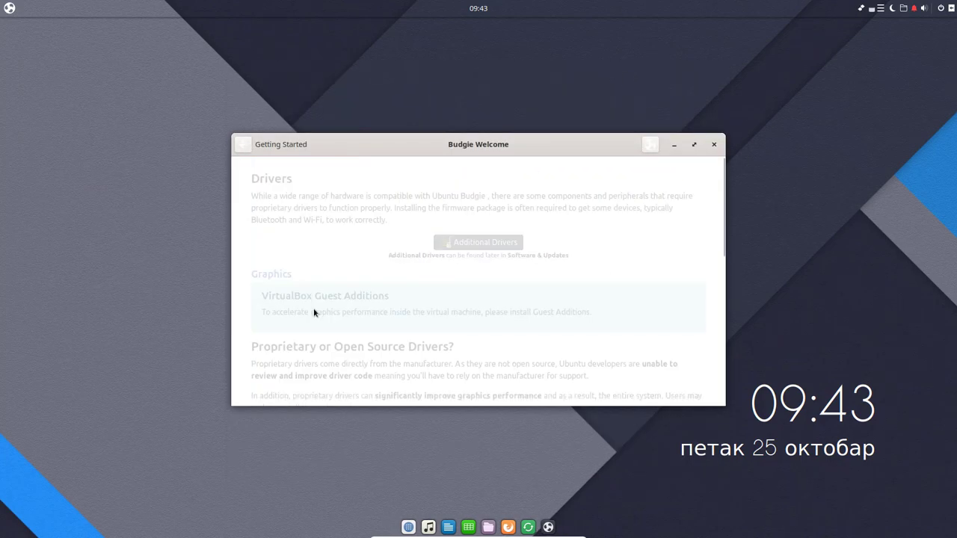
pyautogui.scroll(-10, 448, 247)
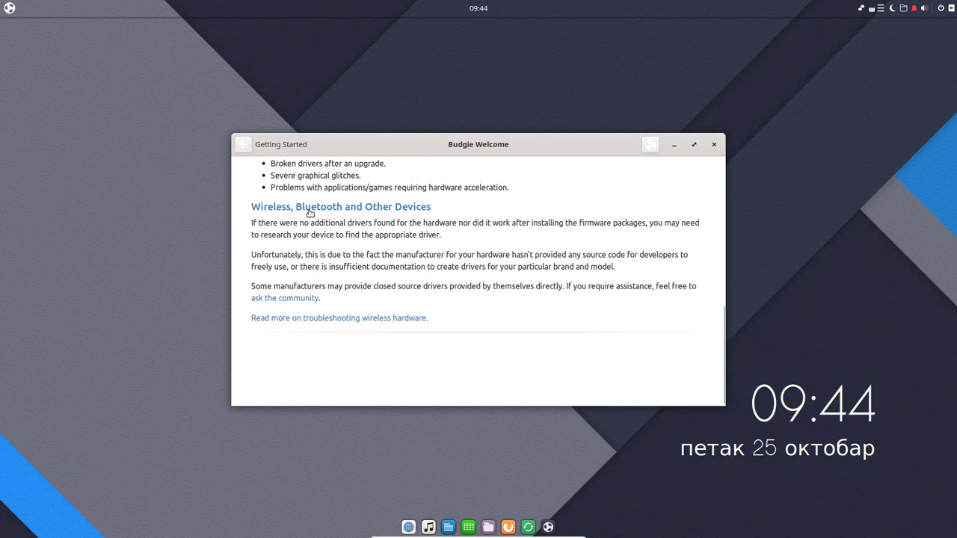
pyautogui.click(244, 148)
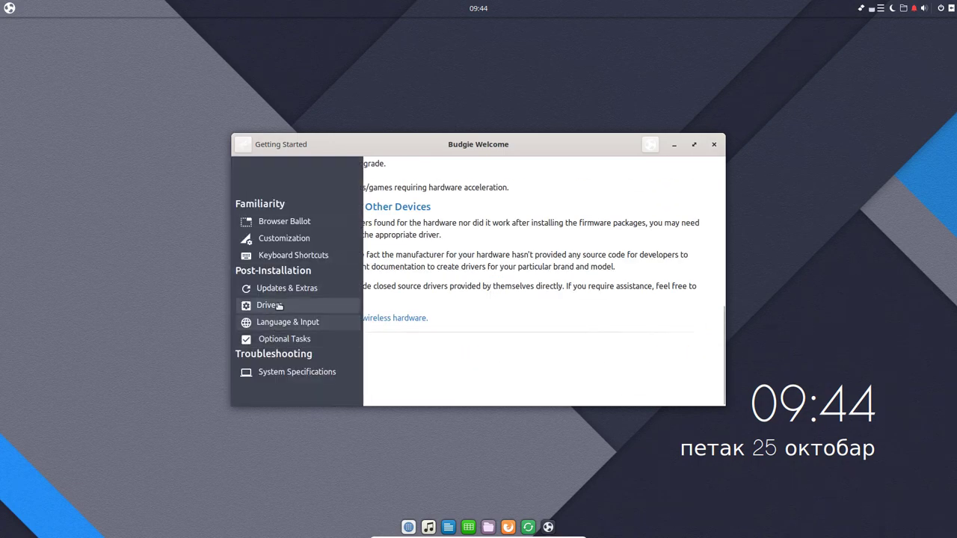
# Review the System Specifications topic, maximise the window to see all of it, and close Budgie Welcome
pyautogui.click(277, 373)
pyautogui.scroll(8, 483, 345)
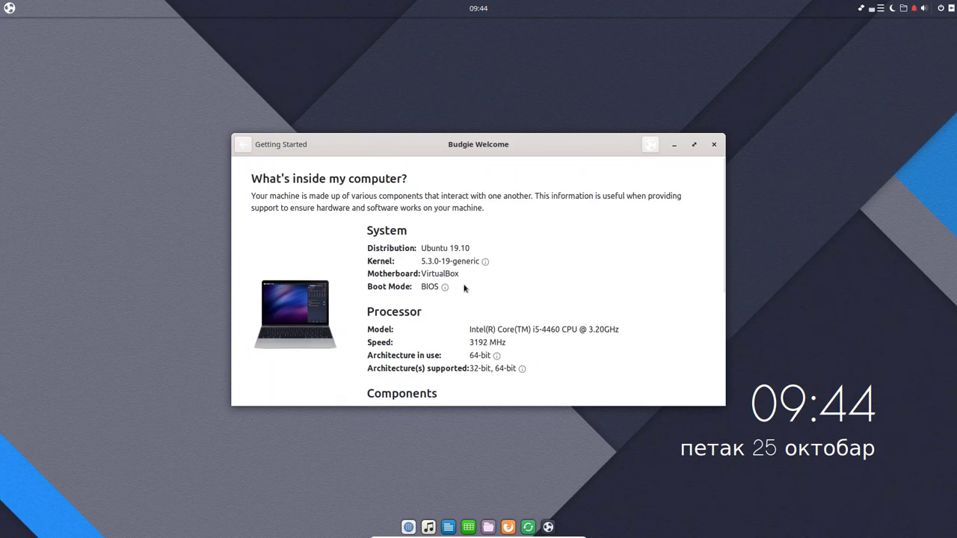
pyautogui.scroll(-5, 464, 292)
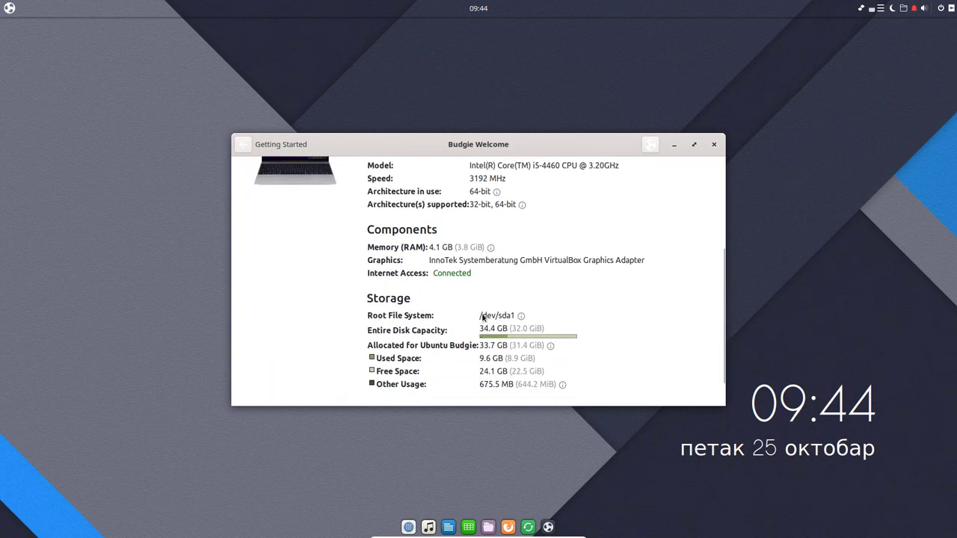
pyautogui.scroll(6, 651, 303)
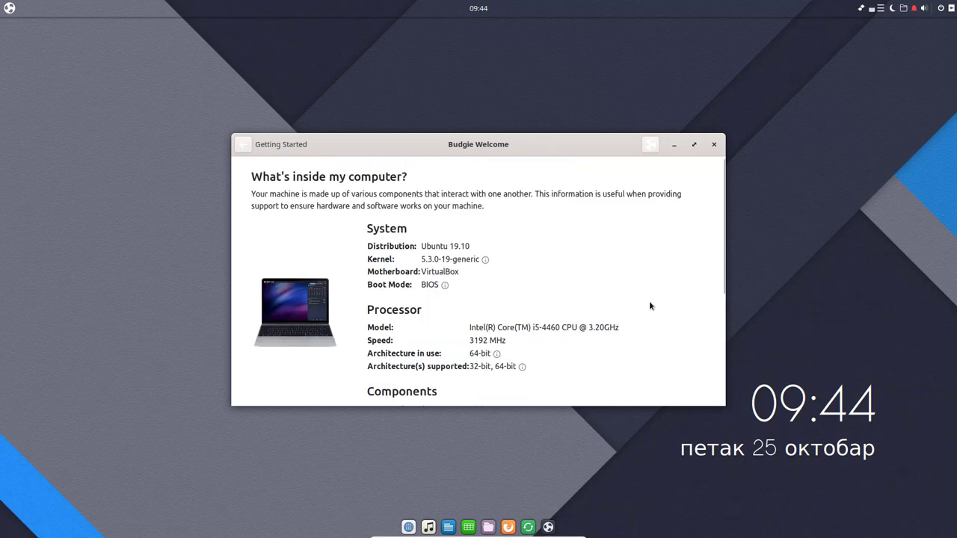
pyautogui.click(694, 145)
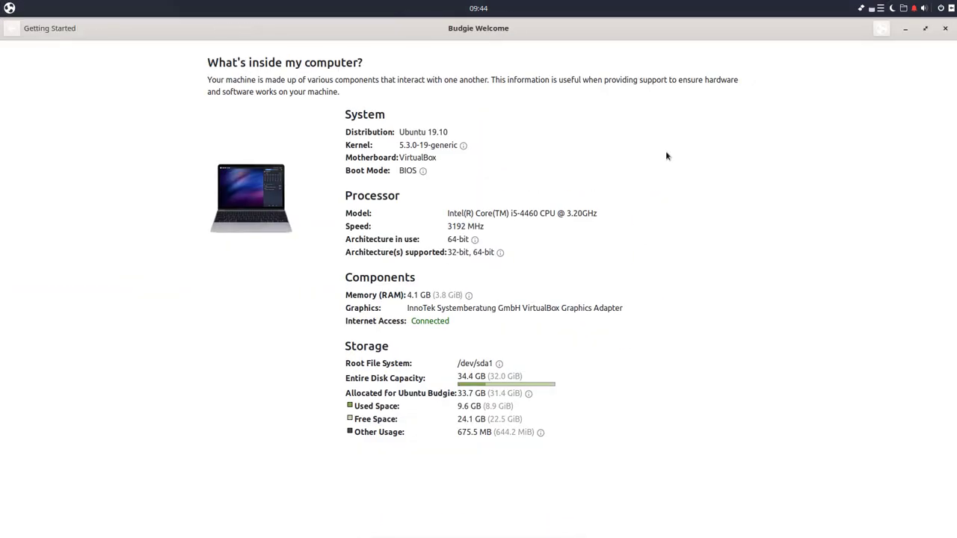
pyautogui.click(945, 30)
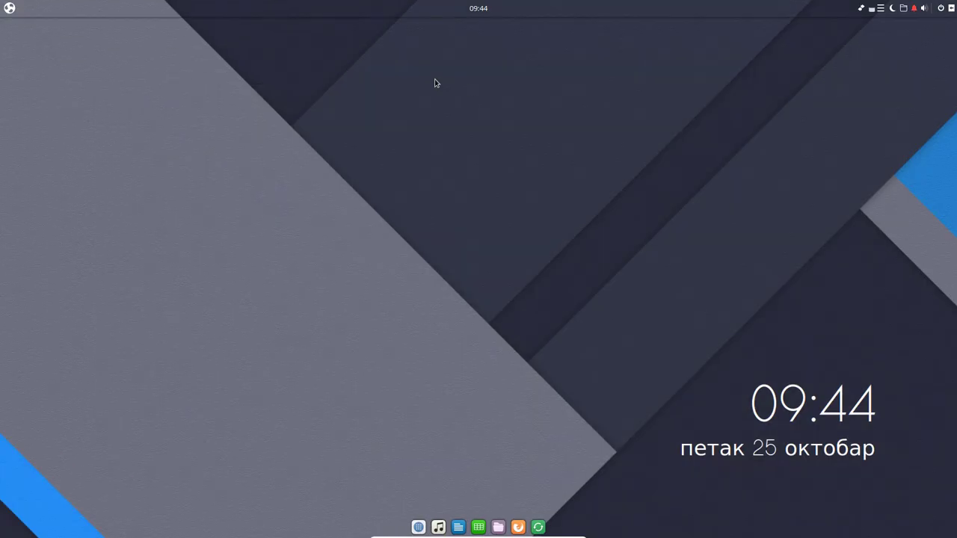
# Browse the application menu categories, including Accessories, Games, System Tools and Utilities, and dismiss the menu
pyautogui.click(10, 9)
pyautogui.click(22, 79)
pyautogui.click(22, 98)
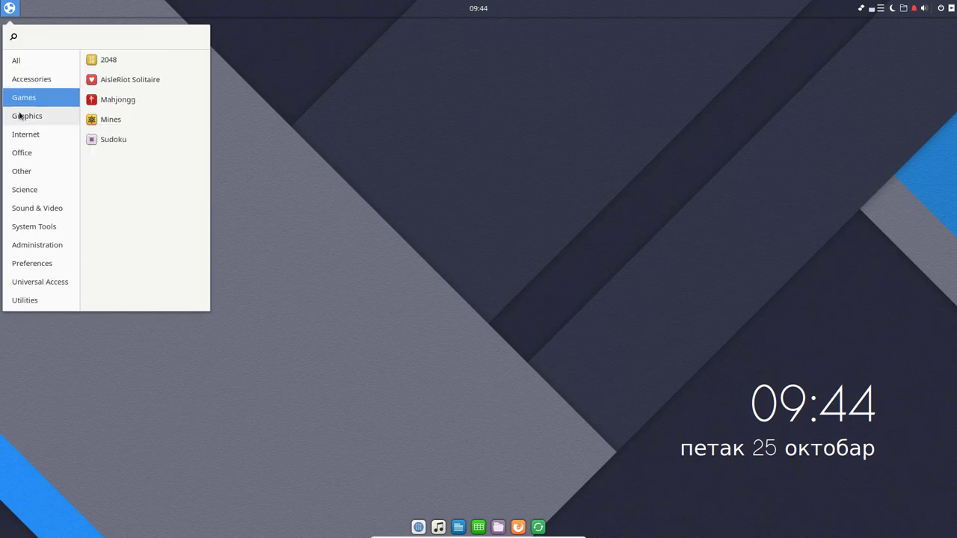
pyautogui.moveTo(38, 226)
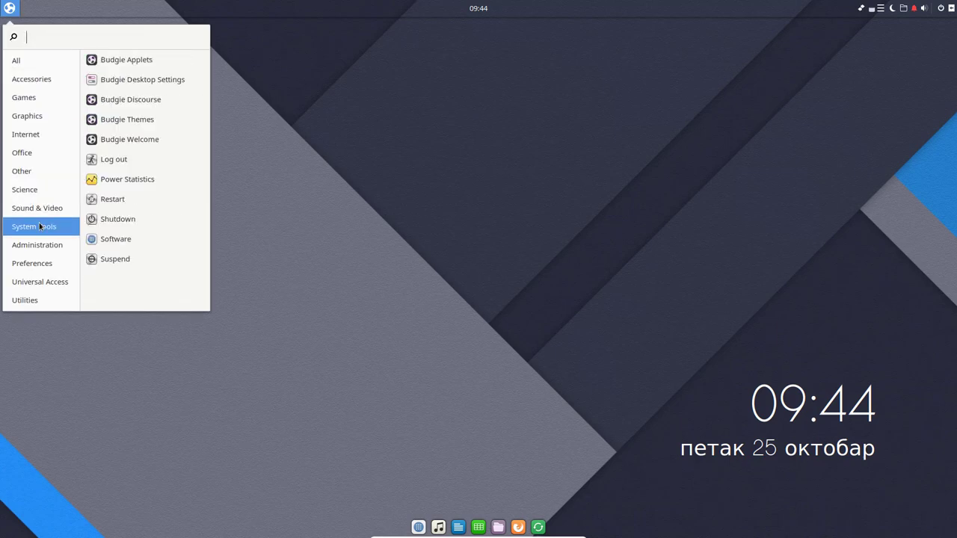
pyautogui.moveTo(34, 300)
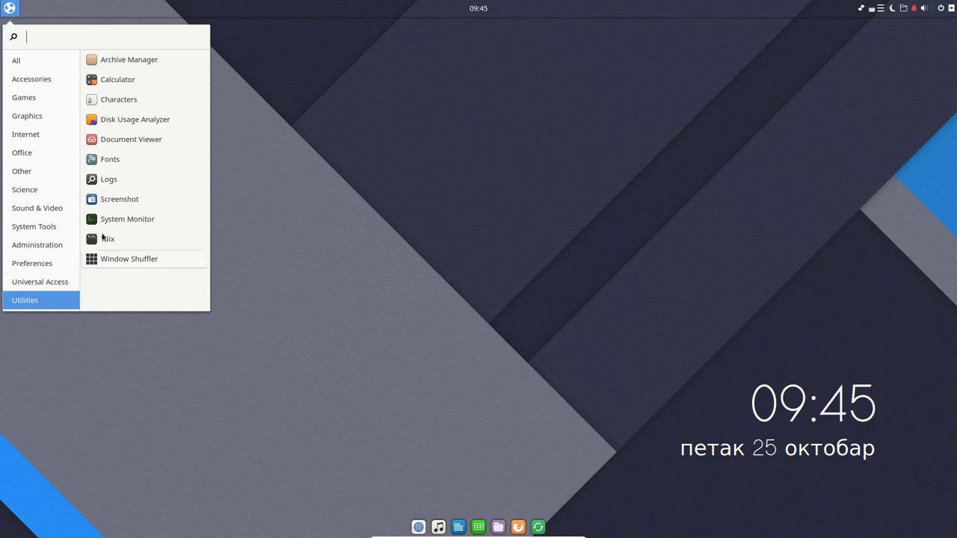
pyautogui.click(333, 226)
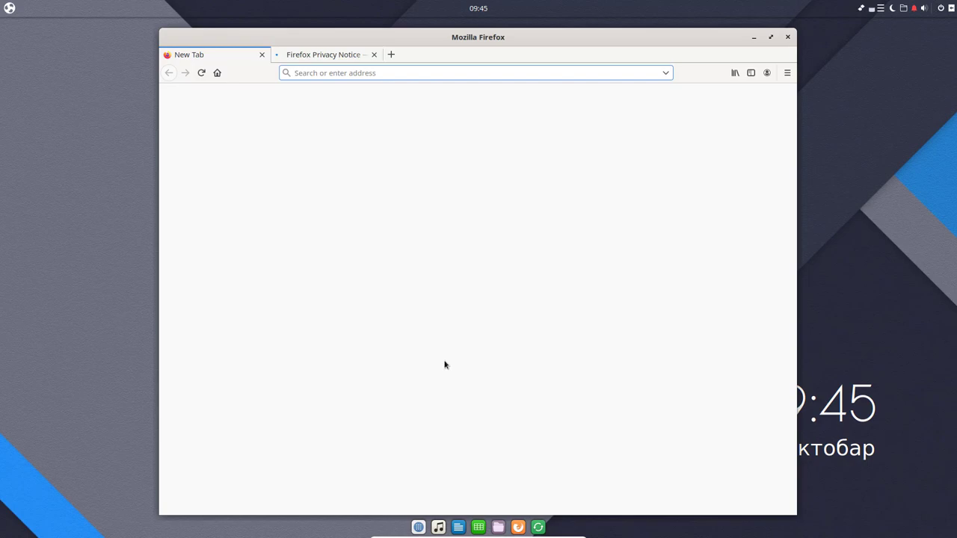
# In Firefox, close the privacy notice tab and open youtube.com in the maximised window
pyautogui.click(374, 54)
pyautogui.click(773, 39)
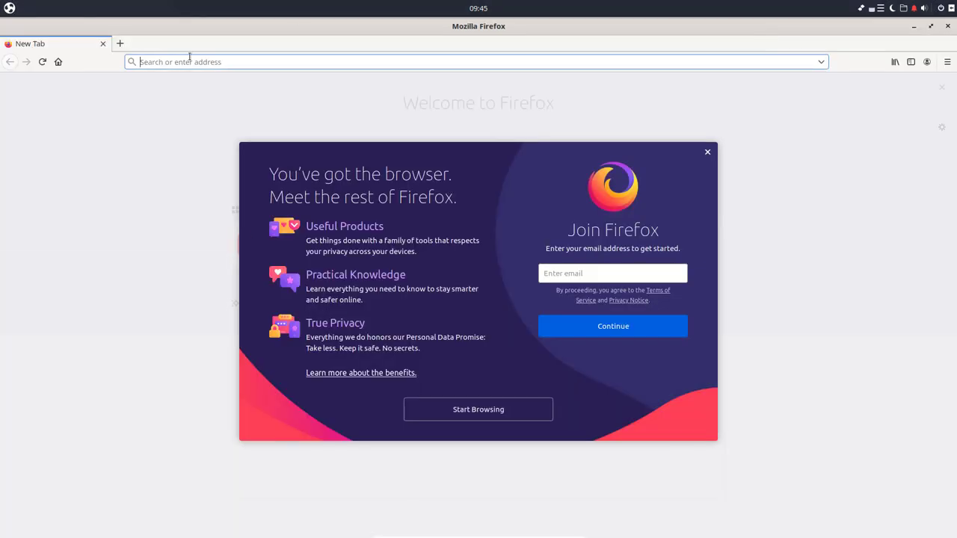
pyautogui.write('youtube')
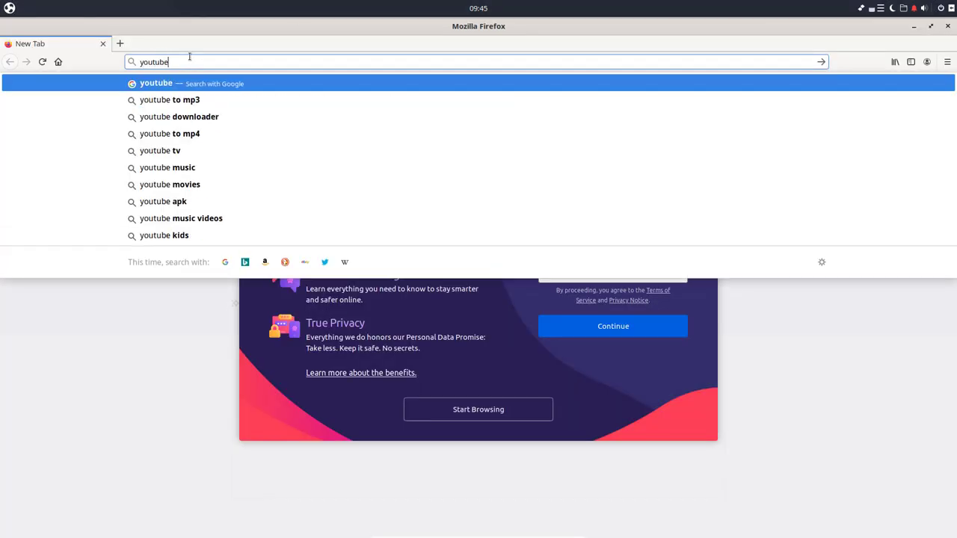
pyautogui.write('.com')
pyautogui.press('Return')
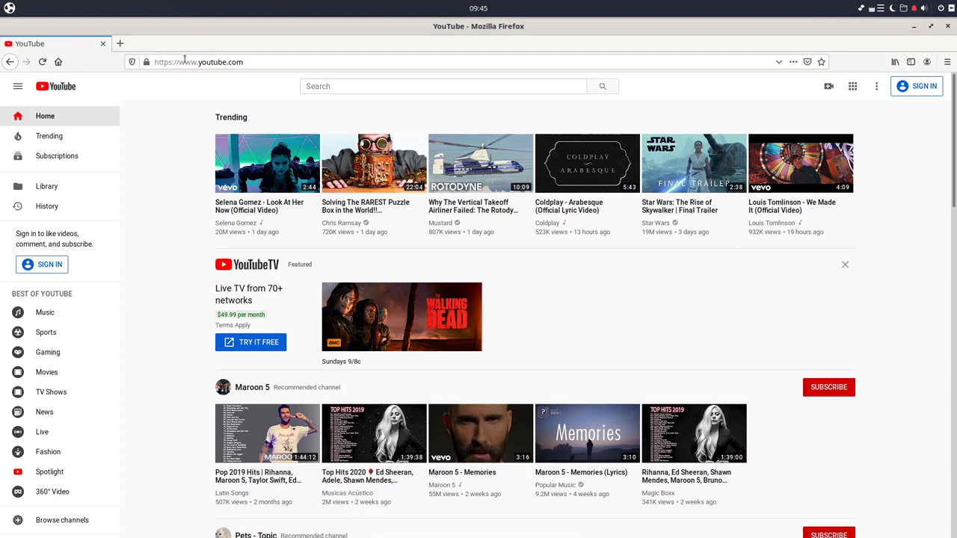
# Open the Apk Heaven channel page at youtube.com/apkheaven
pyautogui.click(214, 60)
pyautogui.click(264, 62)
pyautogui.write('/apkheaven')
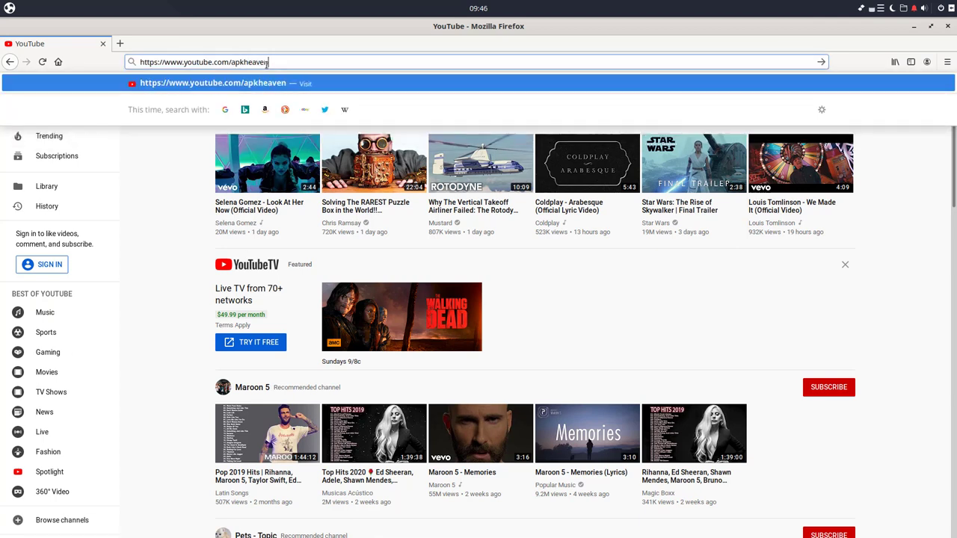
pyautogui.press('Return')
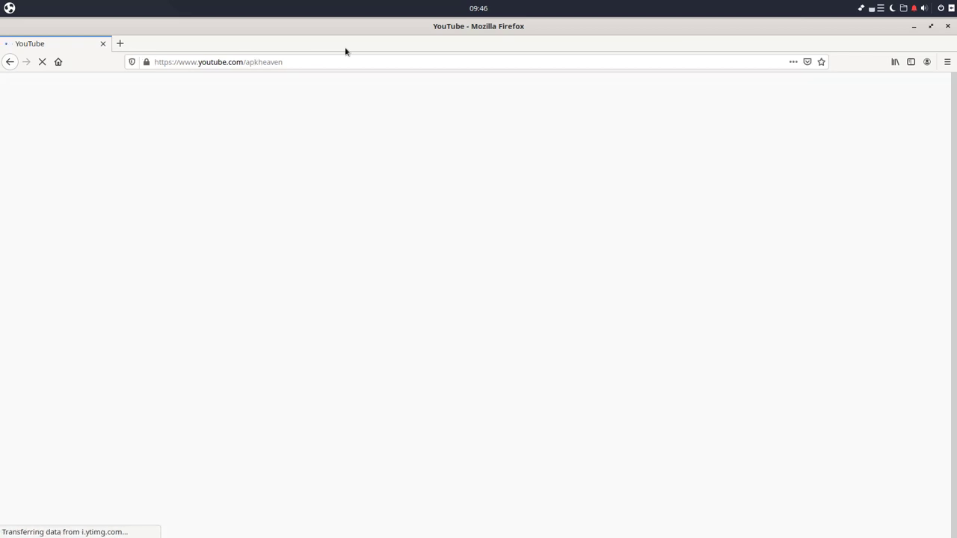
# Play the channel's 360 Rotation Mobile Phone Holder video from its uploads and pause it after a few seconds
pyautogui.scroll(-2, 573, 336)
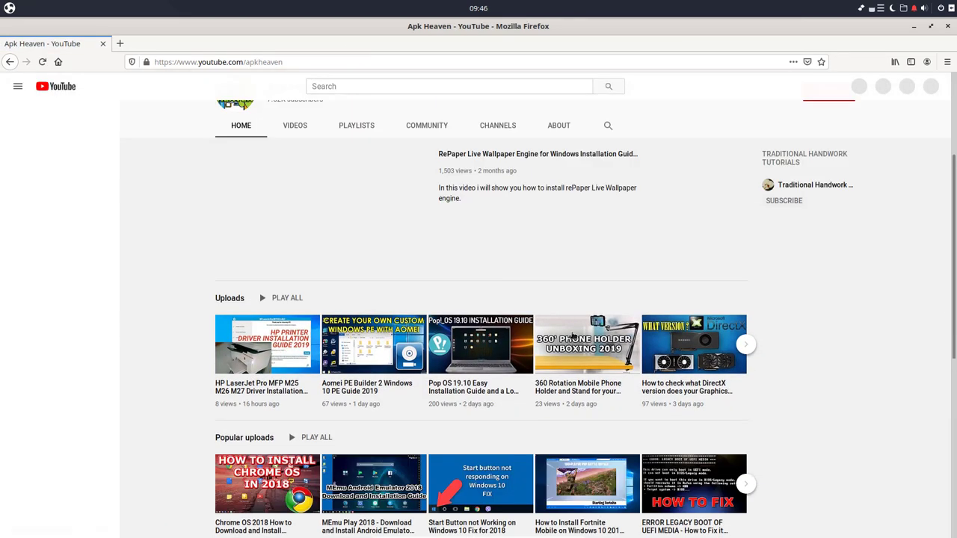
pyautogui.click(573, 336)
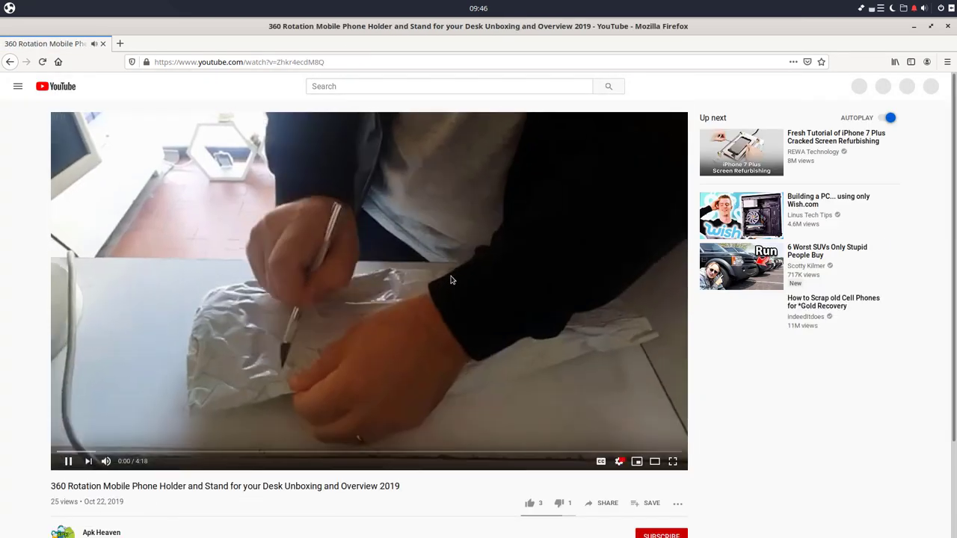
pyautogui.click(543, 367)
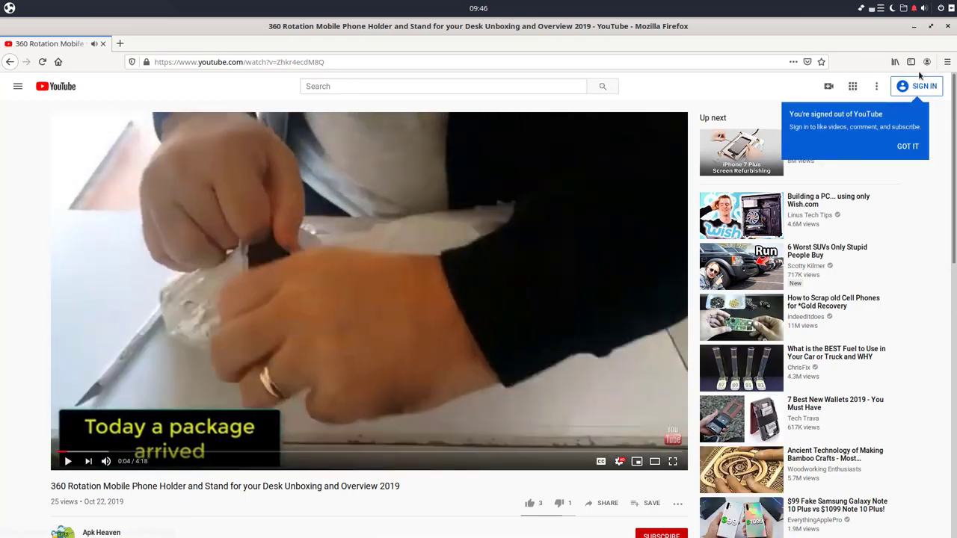
# Close Firefox and choose to shut down the computer
pyautogui.click(948, 27)
pyautogui.click(940, 9)
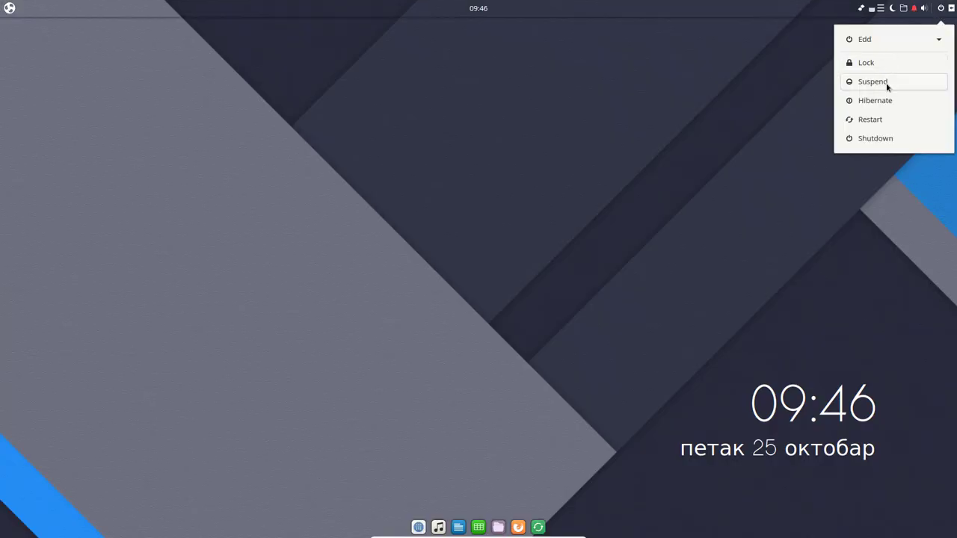
pyautogui.click(875, 138)
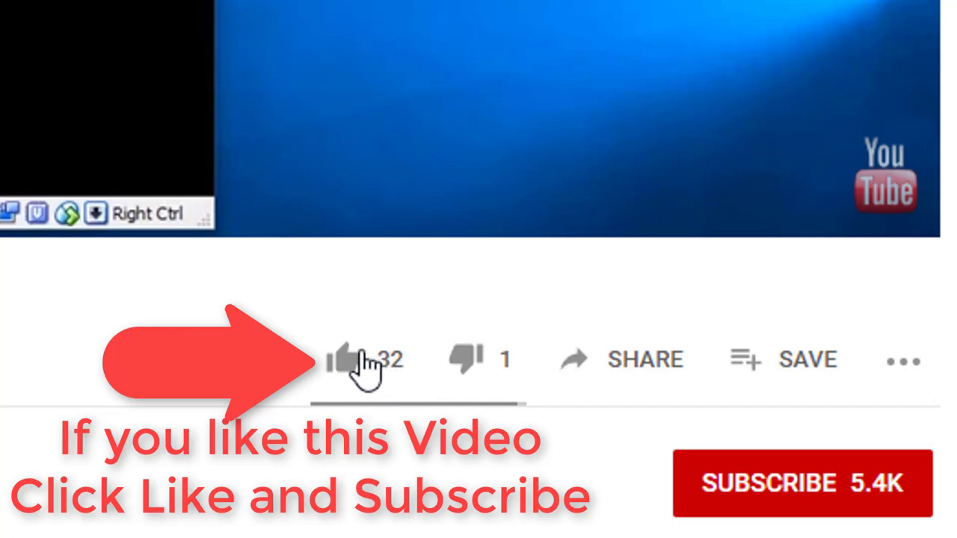